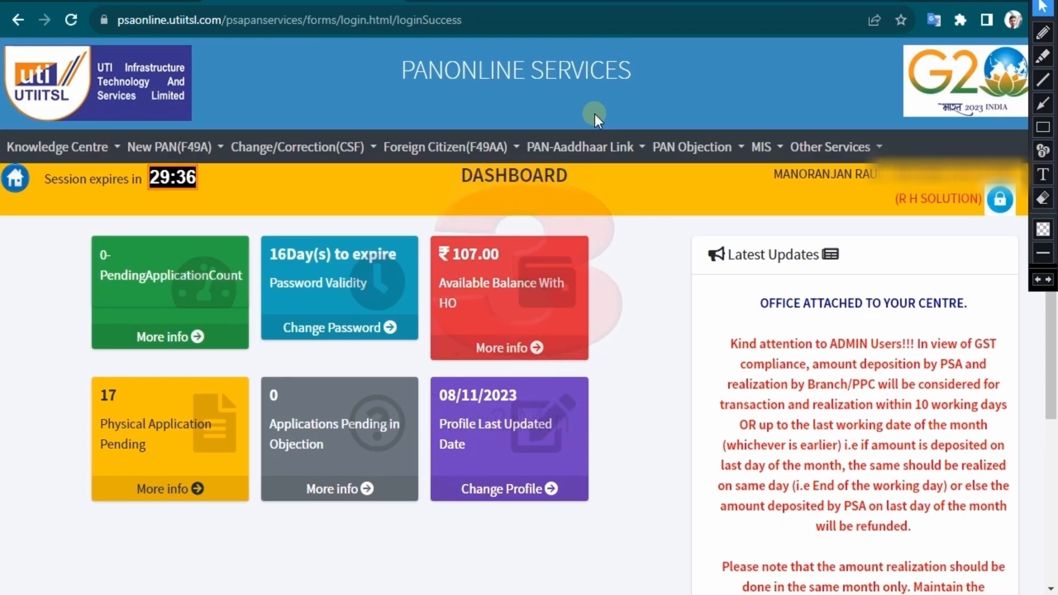
- Start a new Application for Allotment of PAN from the New PAN(F49A) menu
left_click(581, 146)
mouse_move(696, 226)
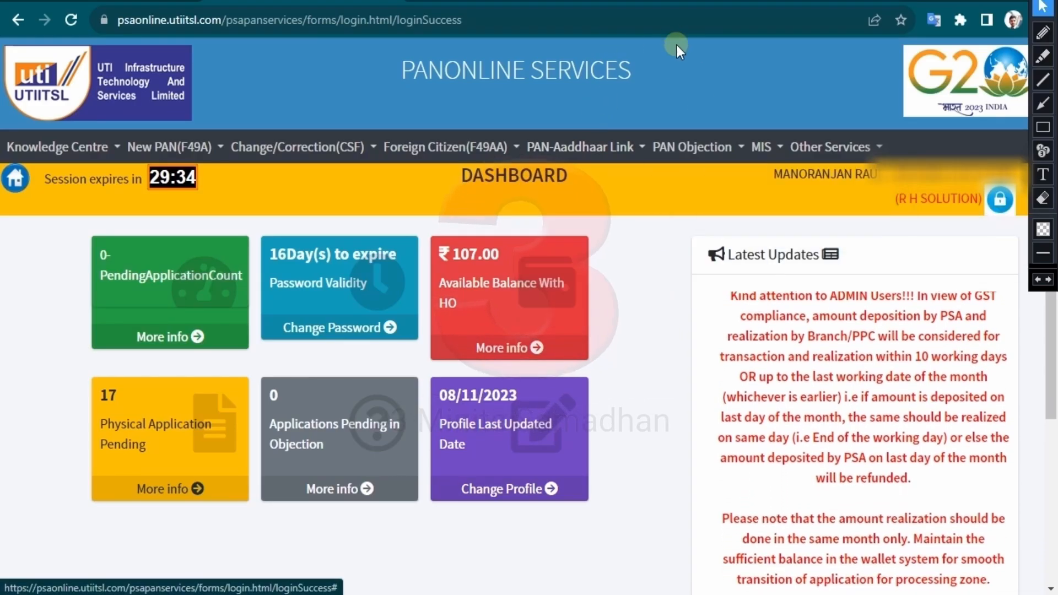
mouse_move(182, 147)
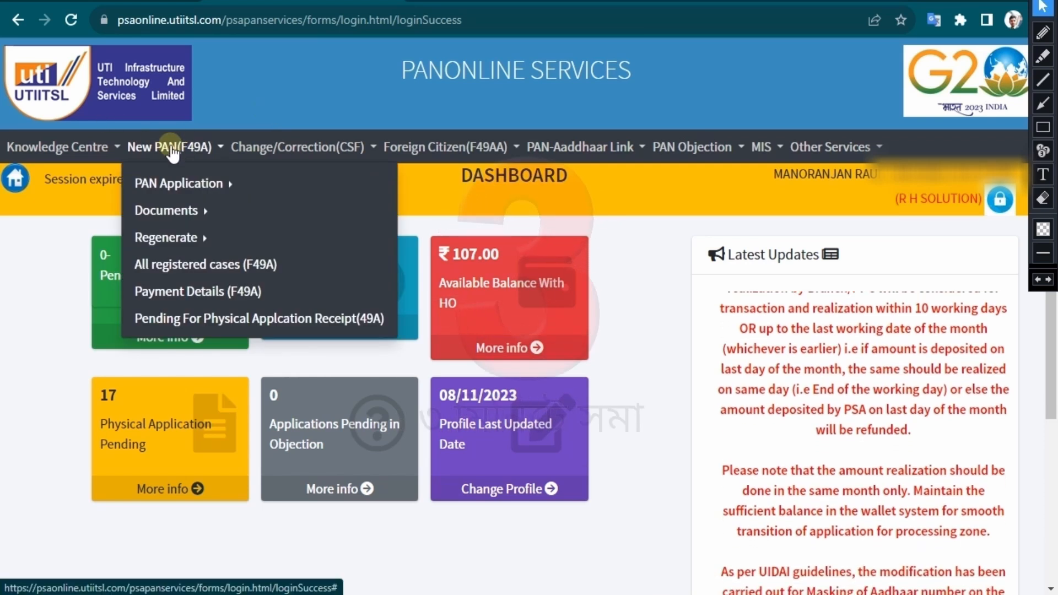
mouse_move(158, 185)
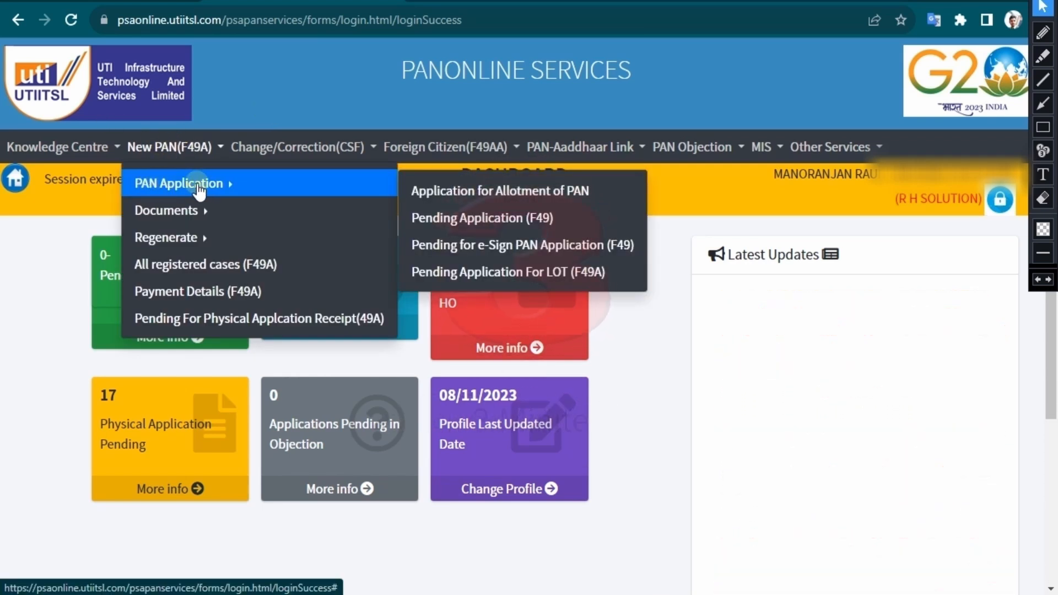
left_click(526, 191)
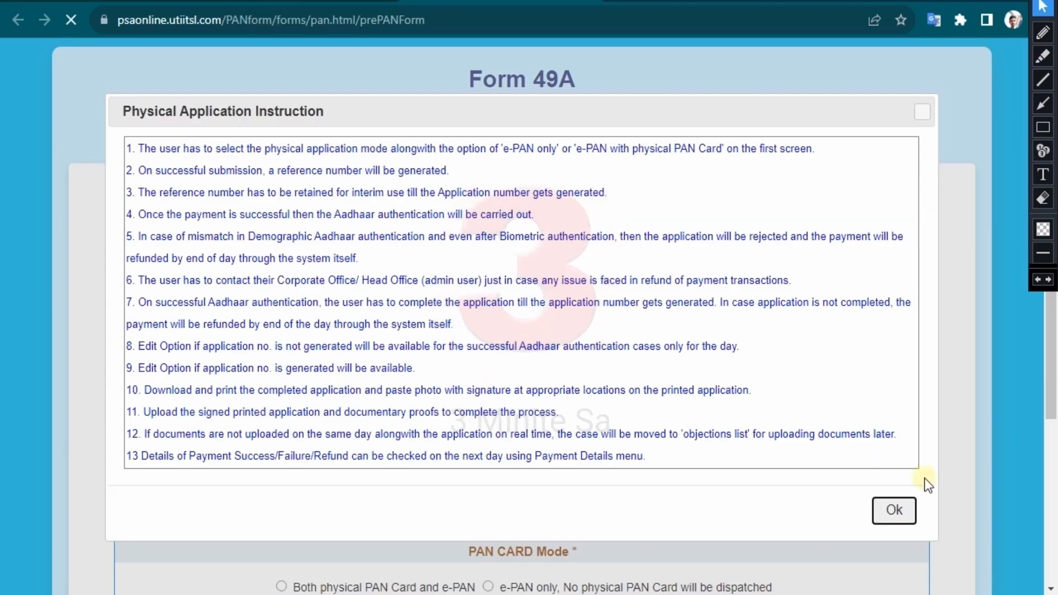
- Set status to Individual, defence/NRI to No, and PAN card mode to both physical card and e-PAN
left_click(893, 510)
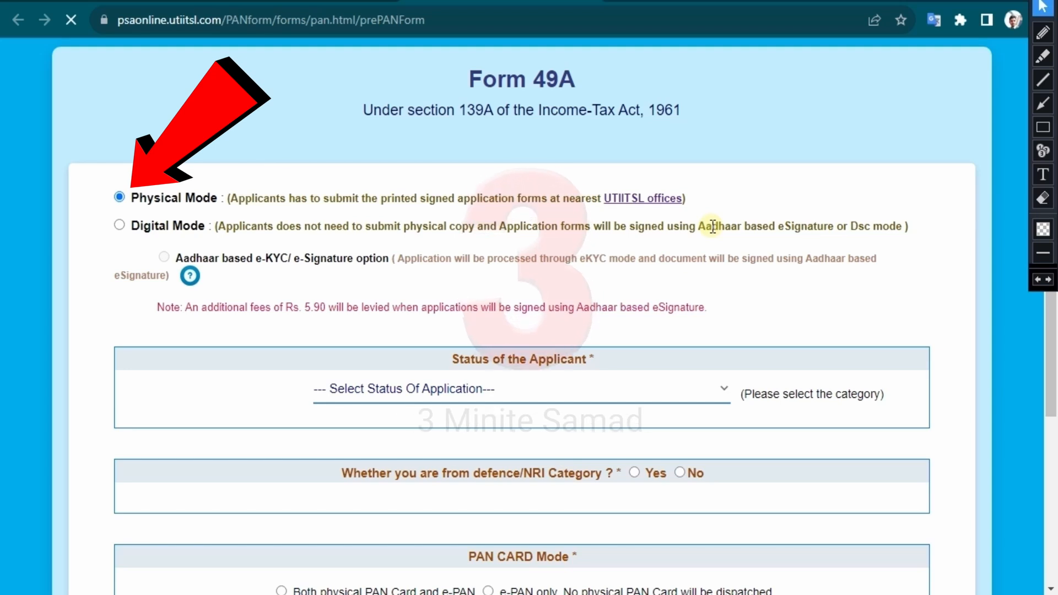
scroll(711, 227, "down", 2)
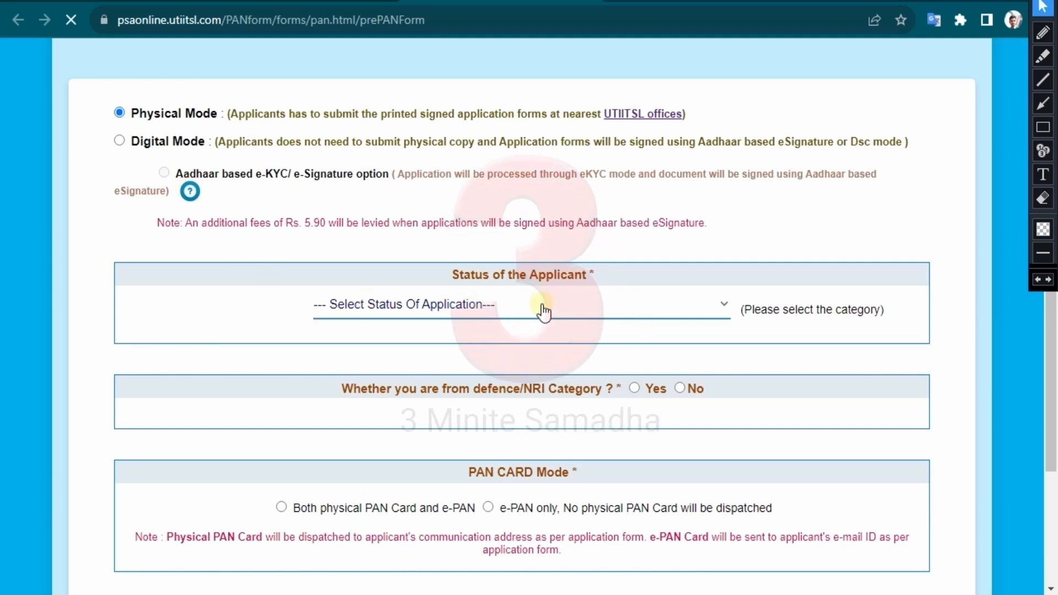
scroll(352, 266, "down", 3)
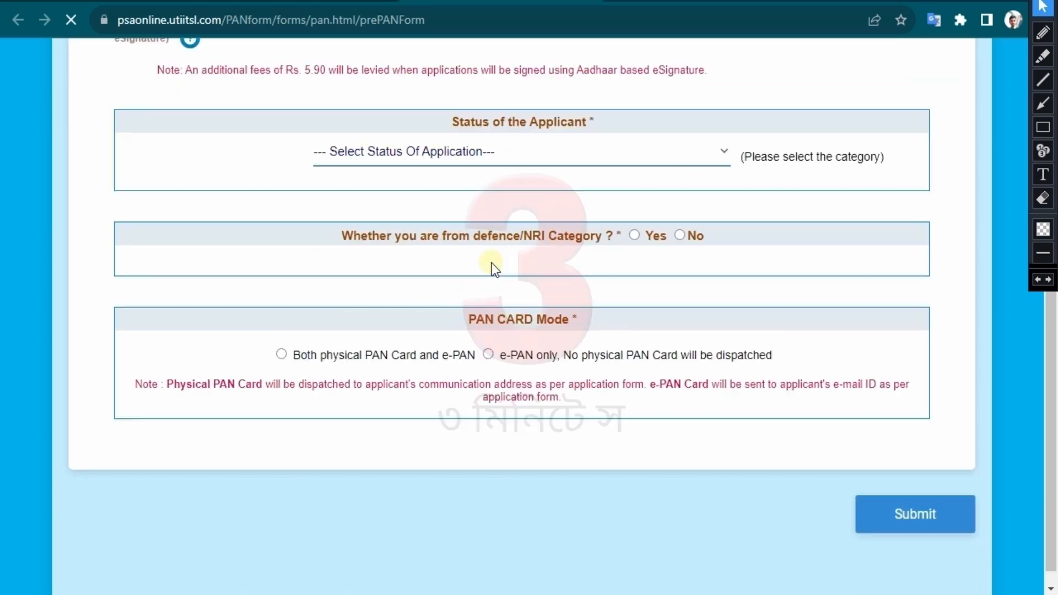
left_click(505, 142)
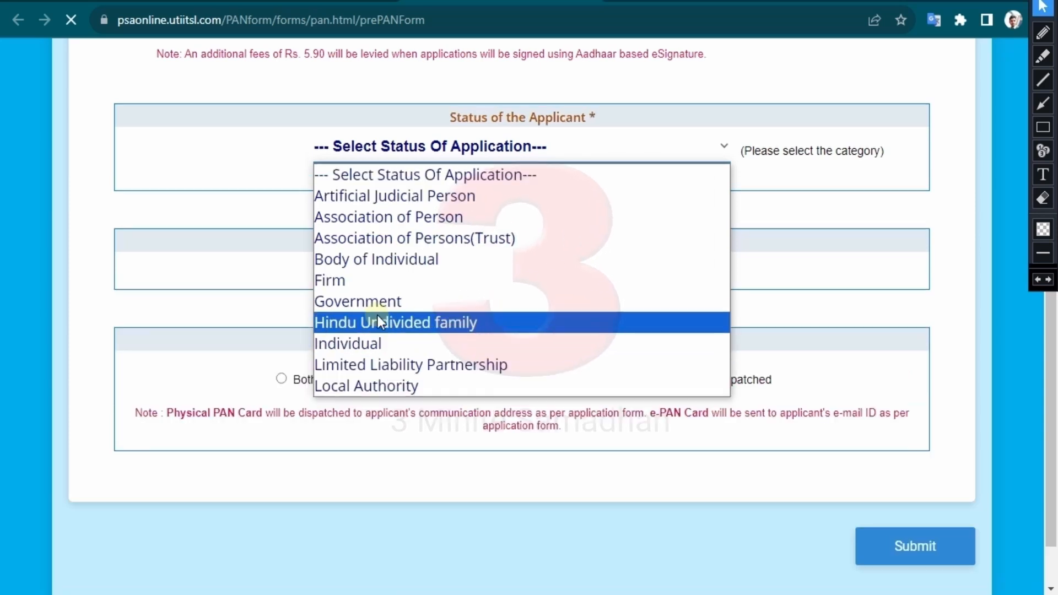
left_click(378, 316)
left_click(478, 150)
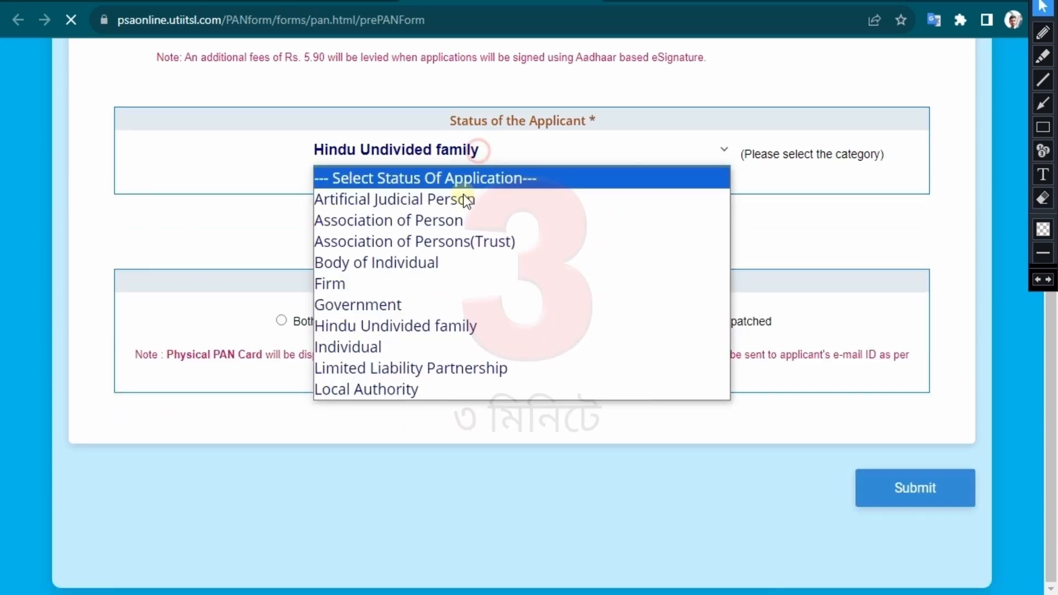
left_click(364, 346)
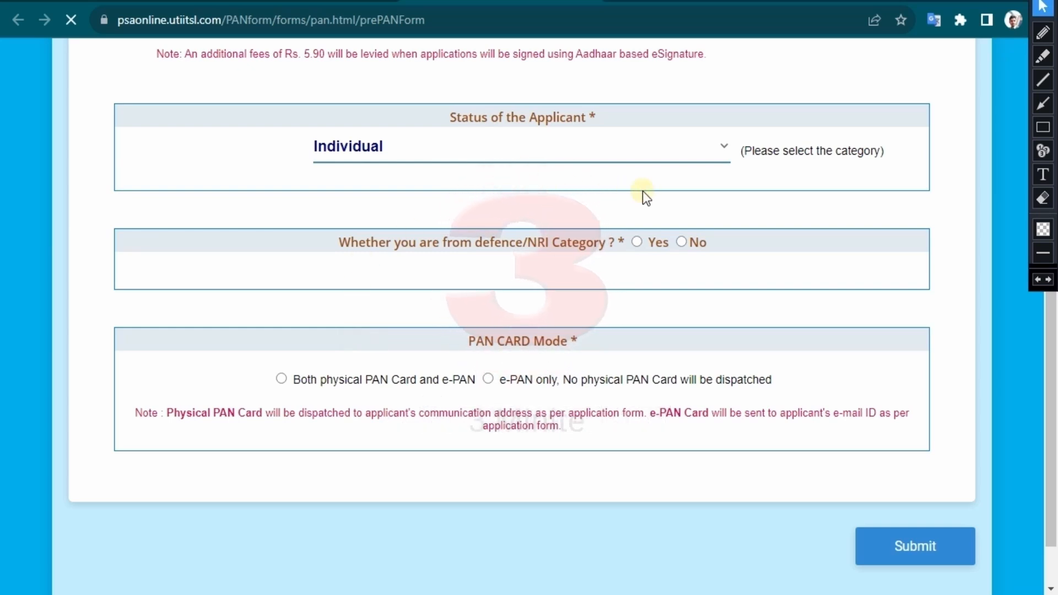
left_click(683, 242)
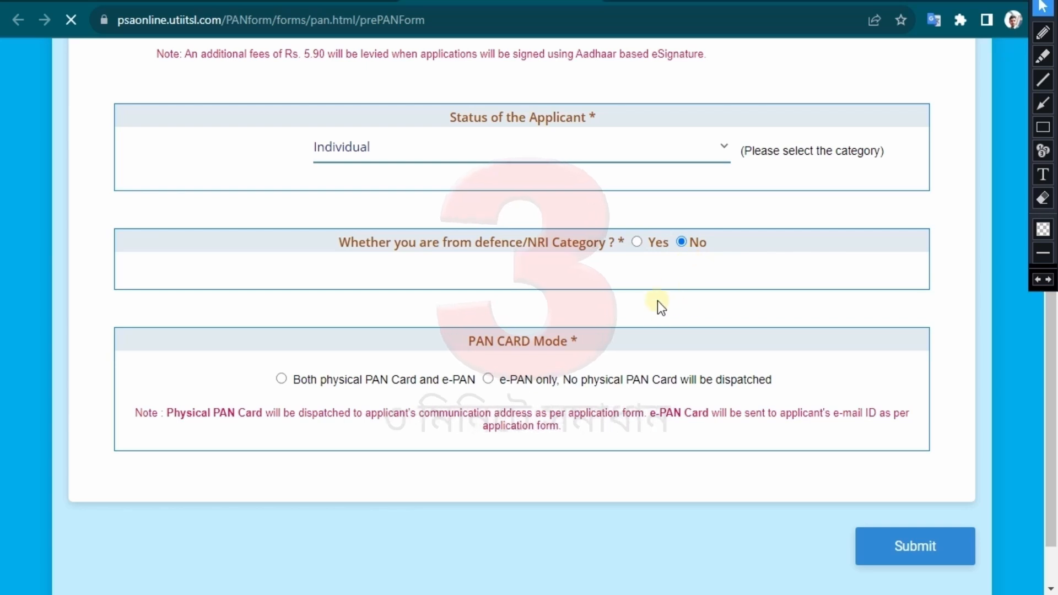
left_click(283, 384)
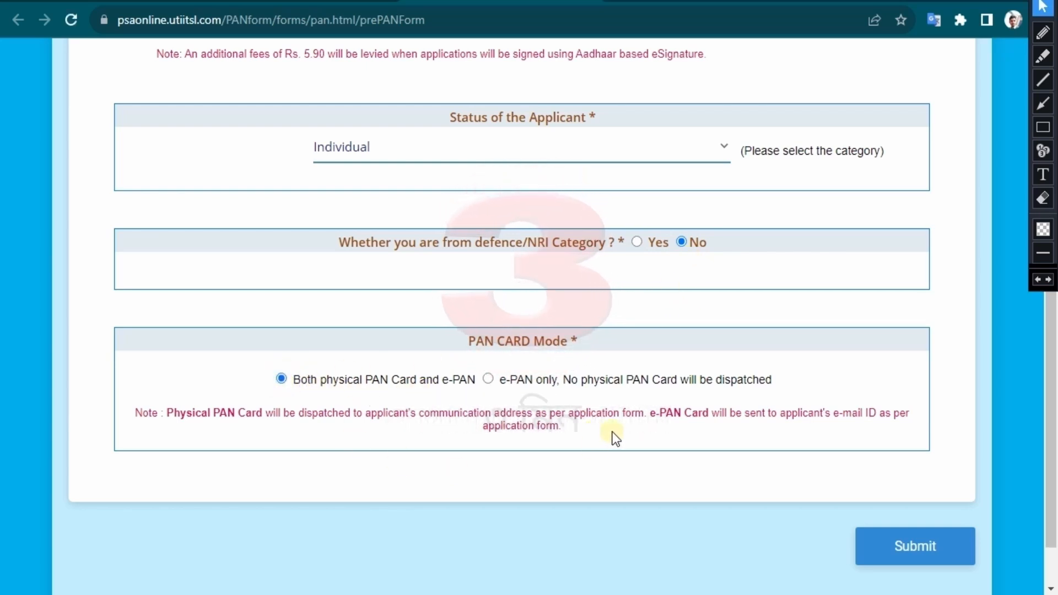
- Submit the first Form 49A step to generate the application's reference number
left_click(918, 548)
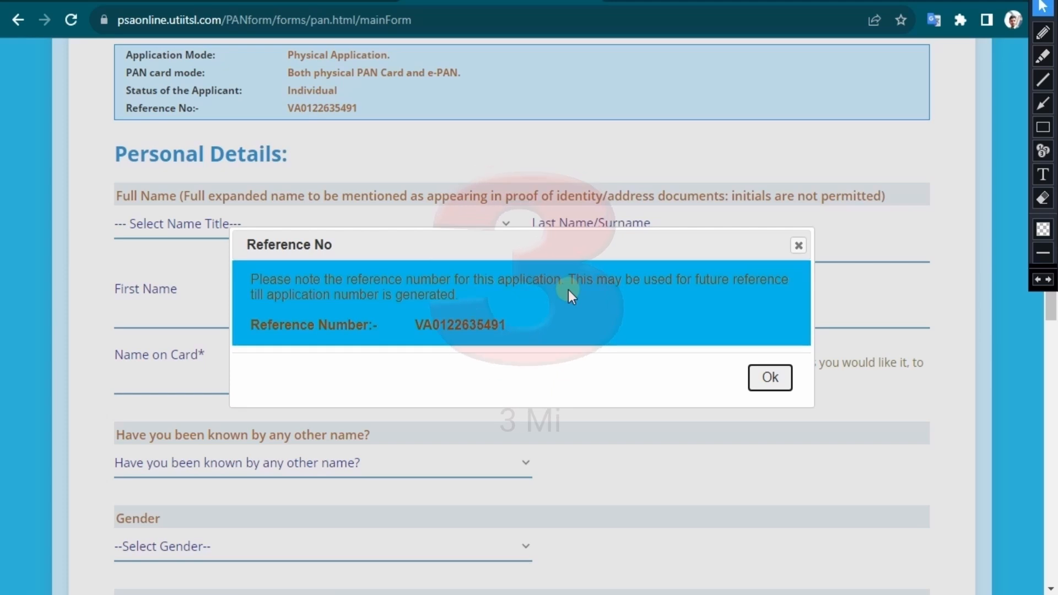
- Enter title SHRI with the applicant's surname and first name
left_click(770, 378)
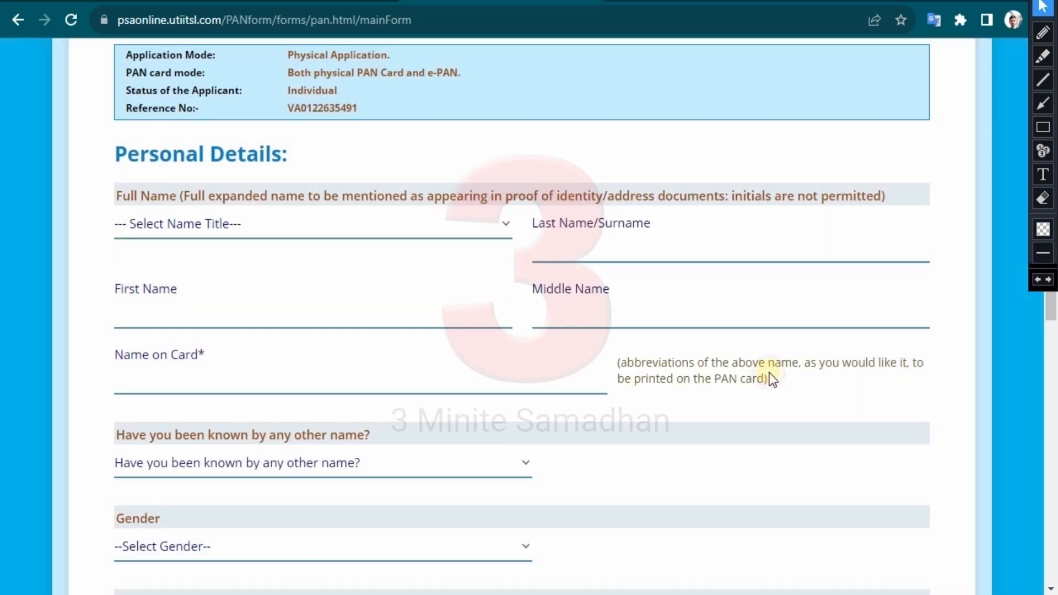
left_click(330, 224)
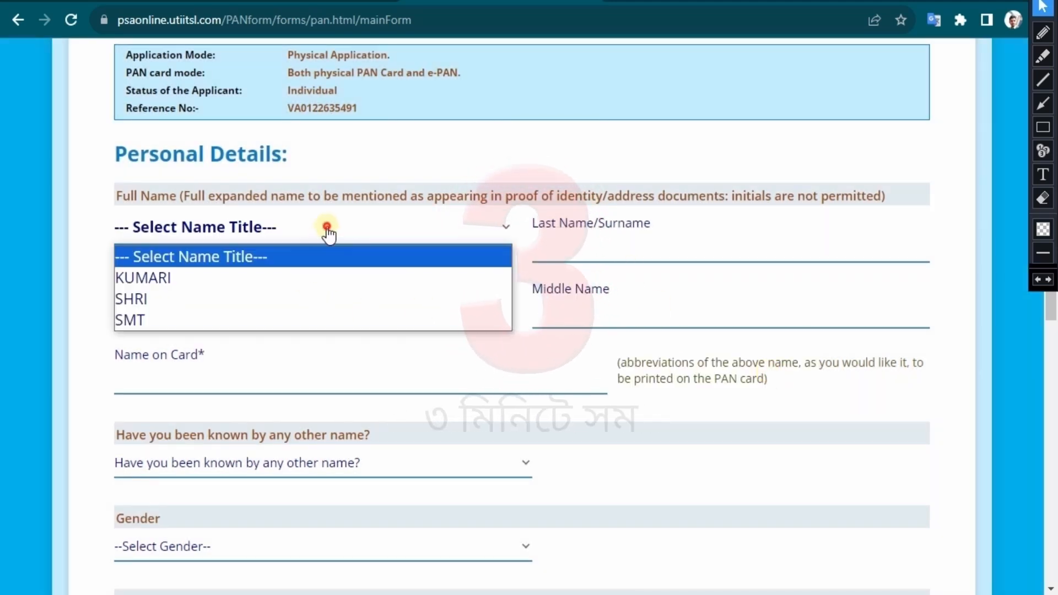
left_click(174, 299)
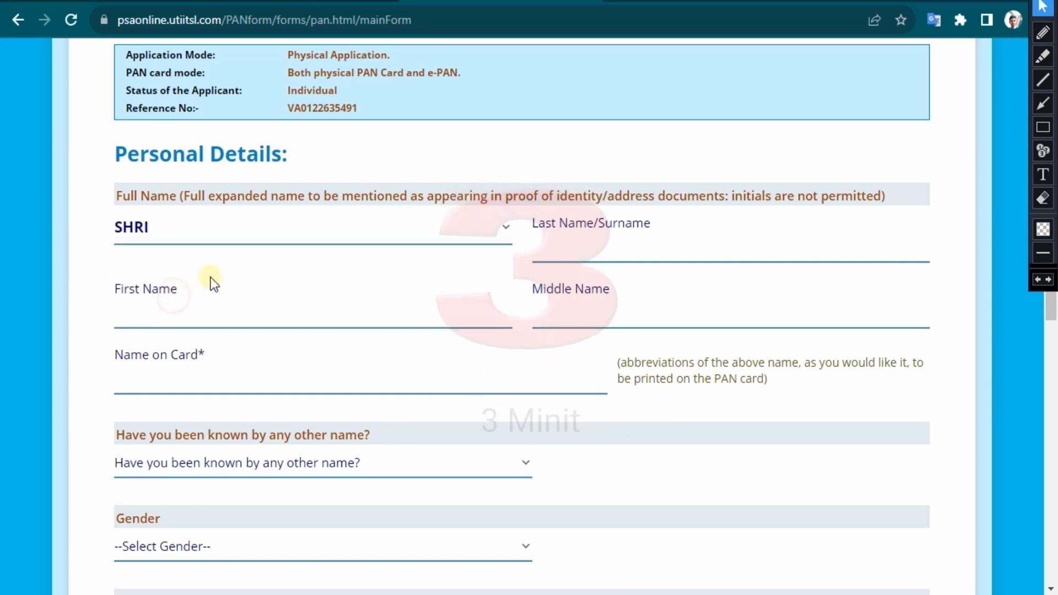
left_click(583, 249)
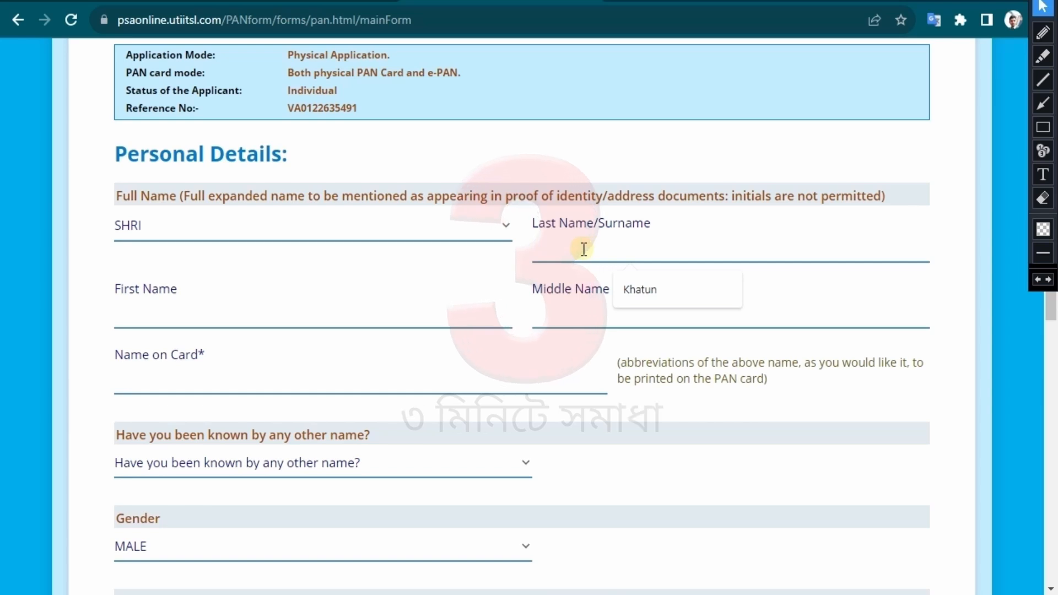
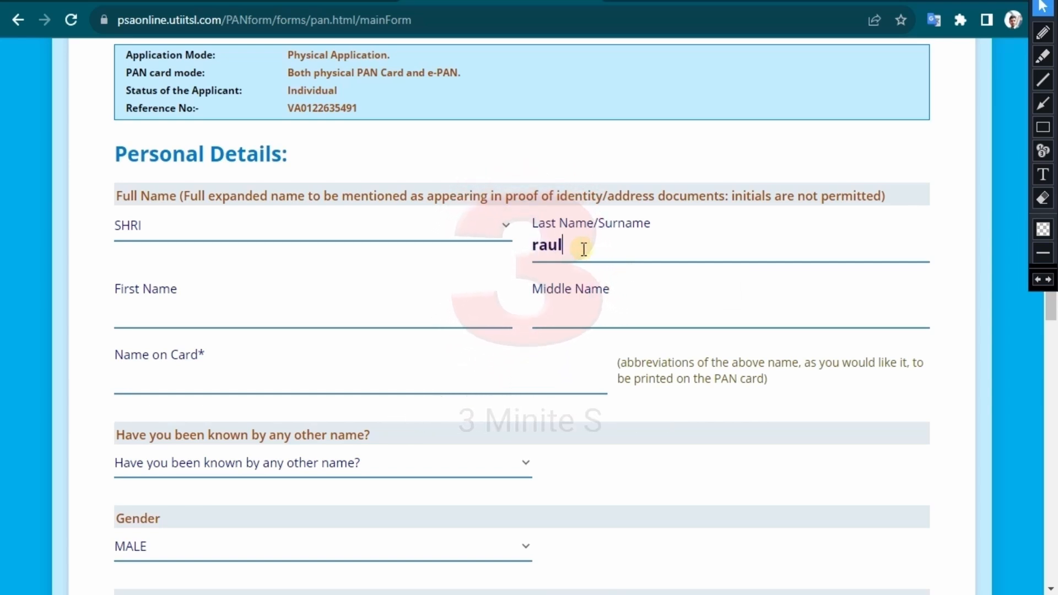
left_click(246, 312)
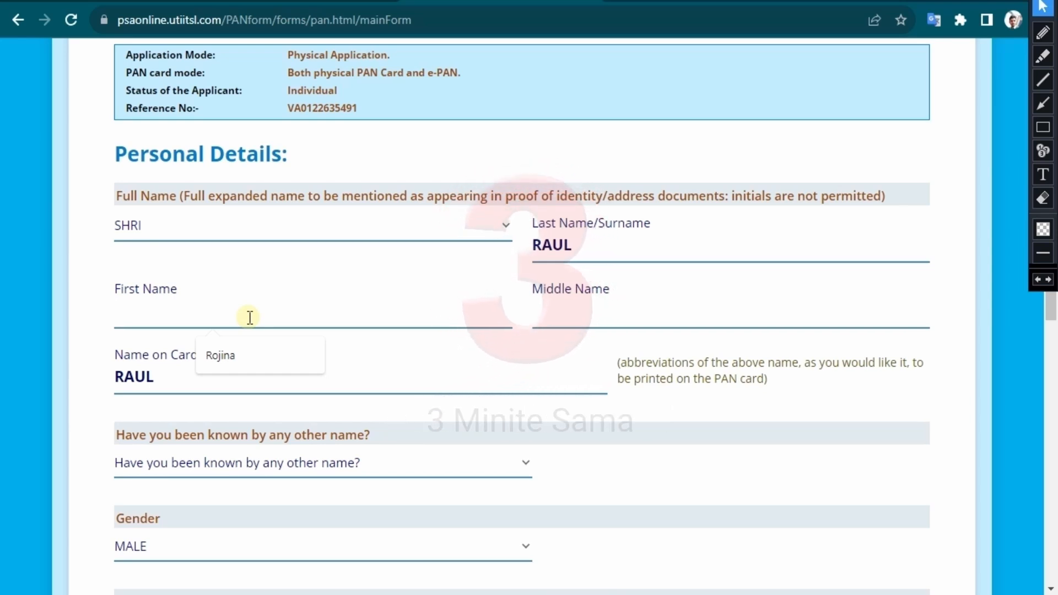
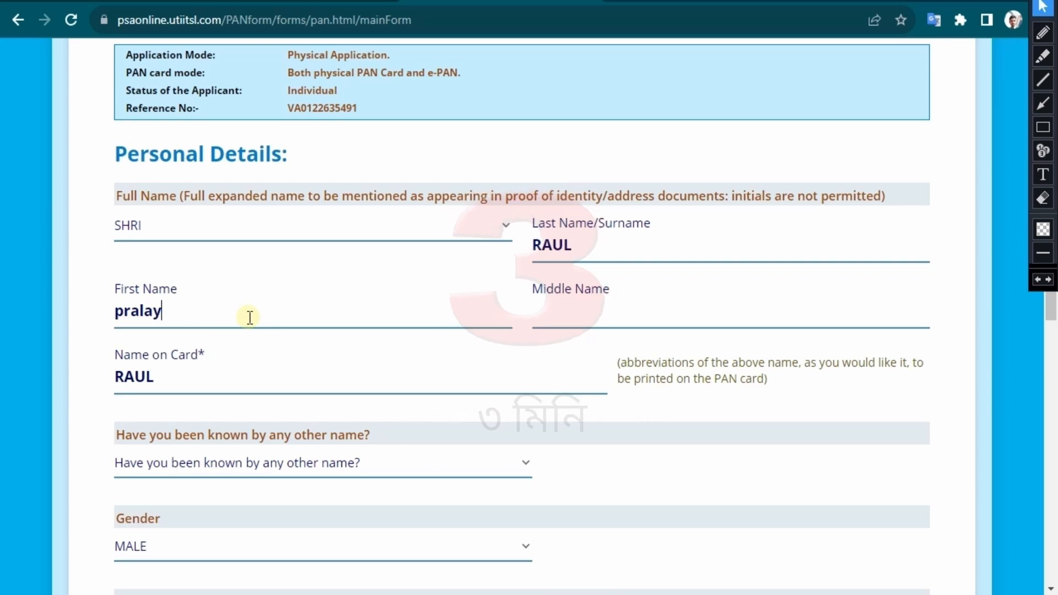
left_click(537, 417)
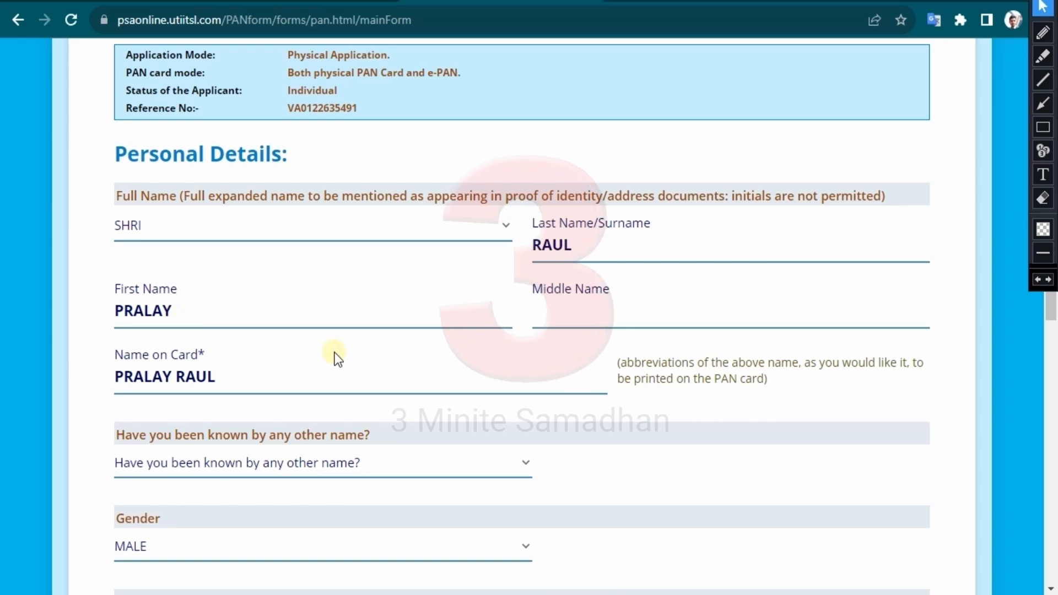
scroll(337, 358, "down", 3)
- Answer NO to being known by another name and keep gender as MALE
left_click(314, 300)
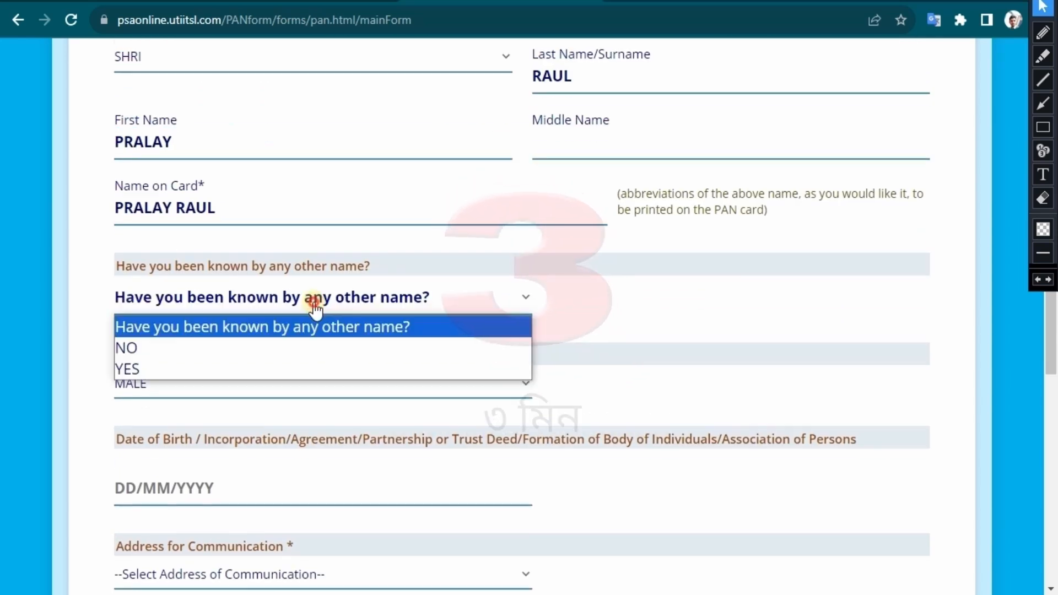
left_click(155, 347)
left_click(155, 383)
left_click(154, 454)
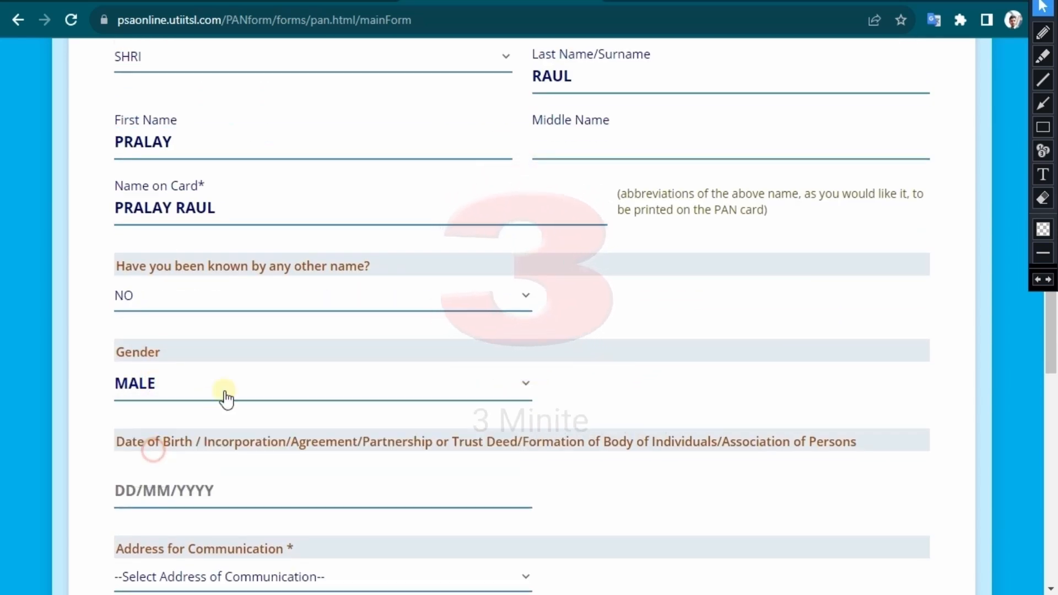
scroll(242, 386, "down", 3)
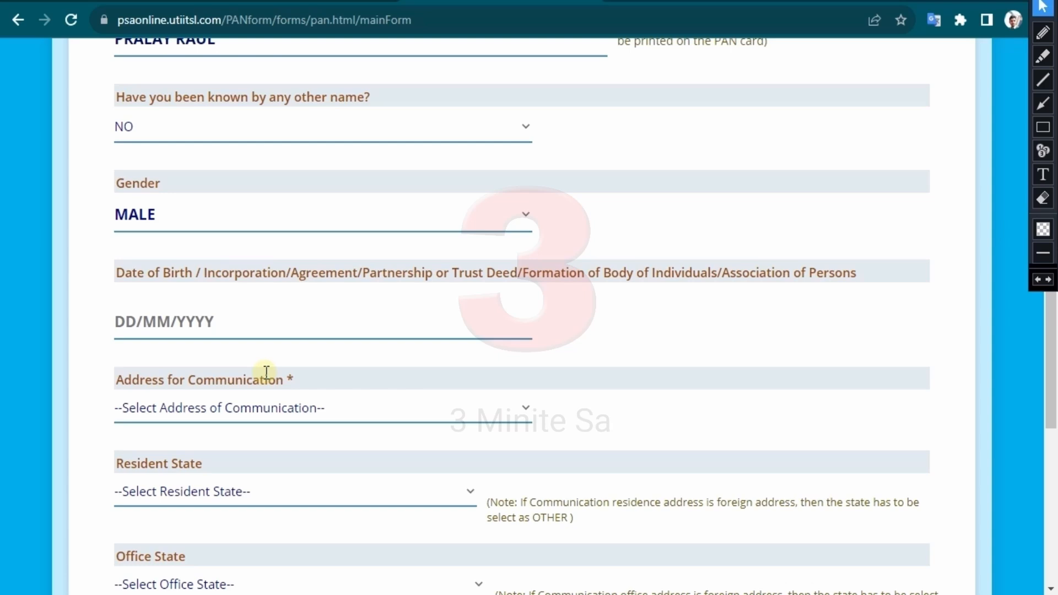
left_click(125, 310)
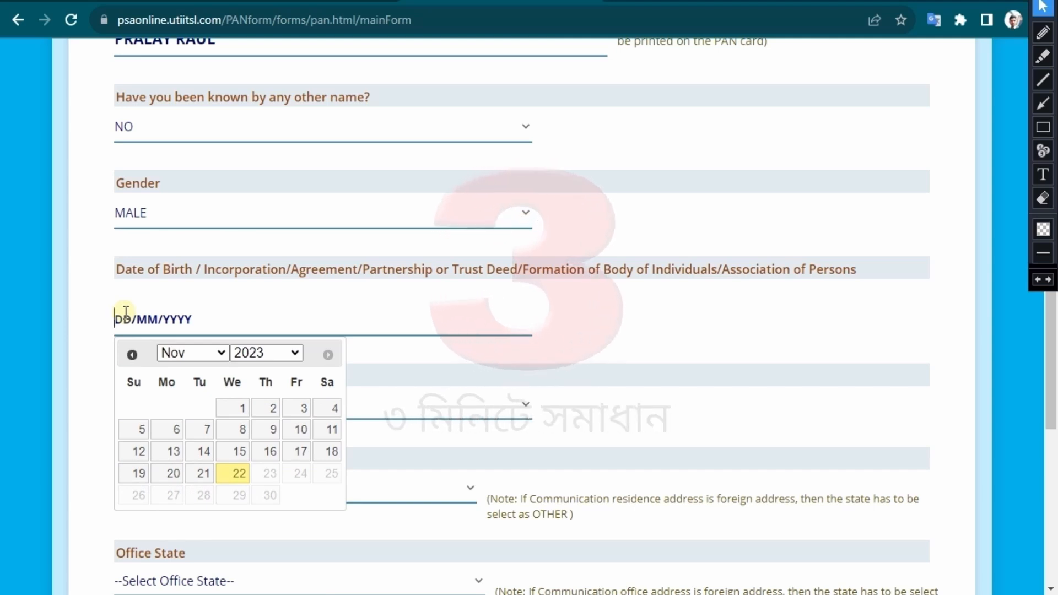
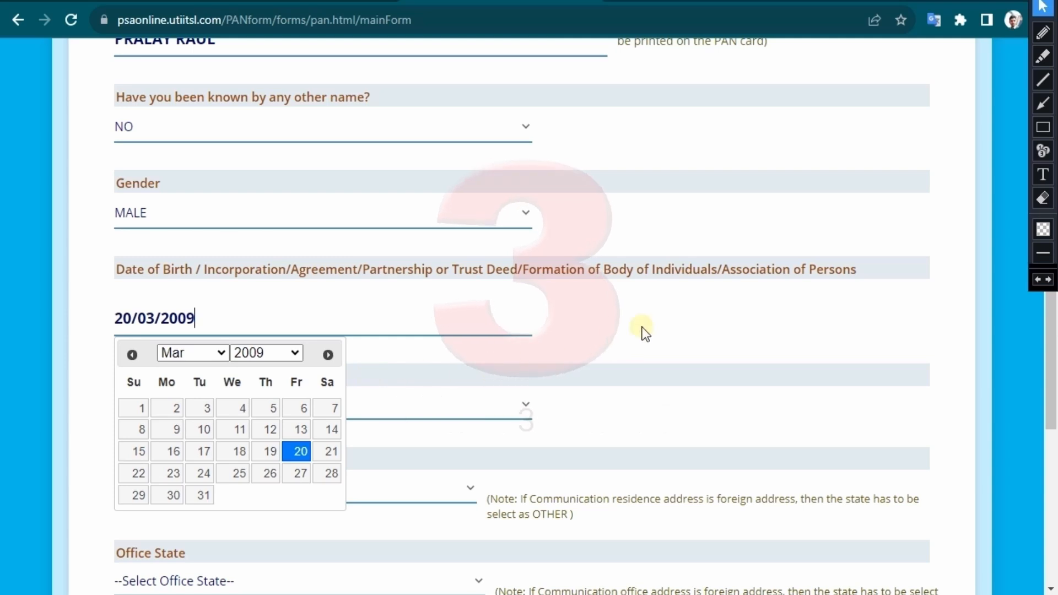
left_click(270, 299)
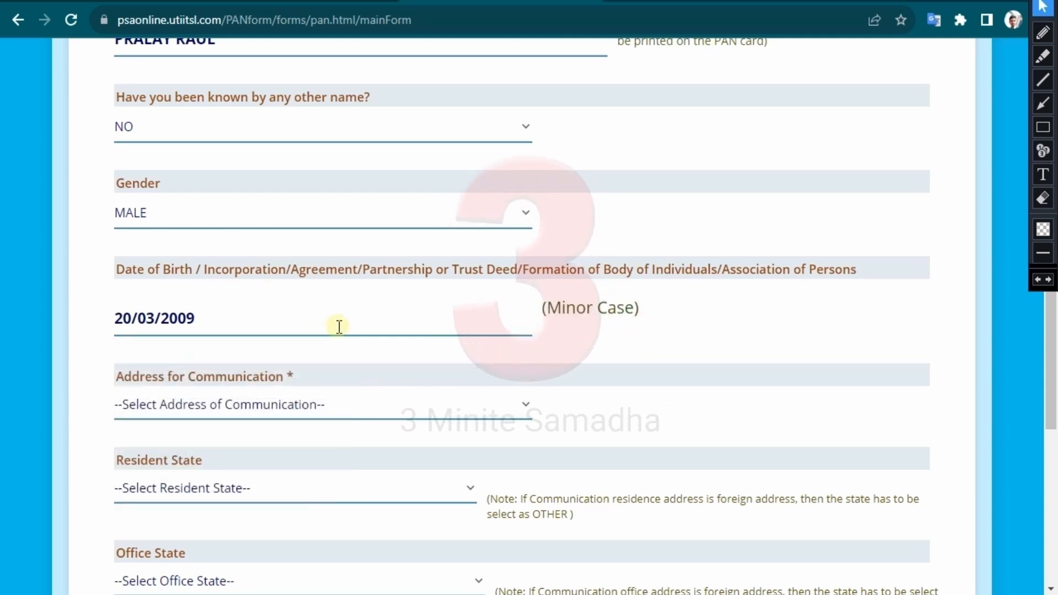
scroll(339, 327, "down", 2)
- Use RESIDENCE as the address for communication
left_click(322, 326)
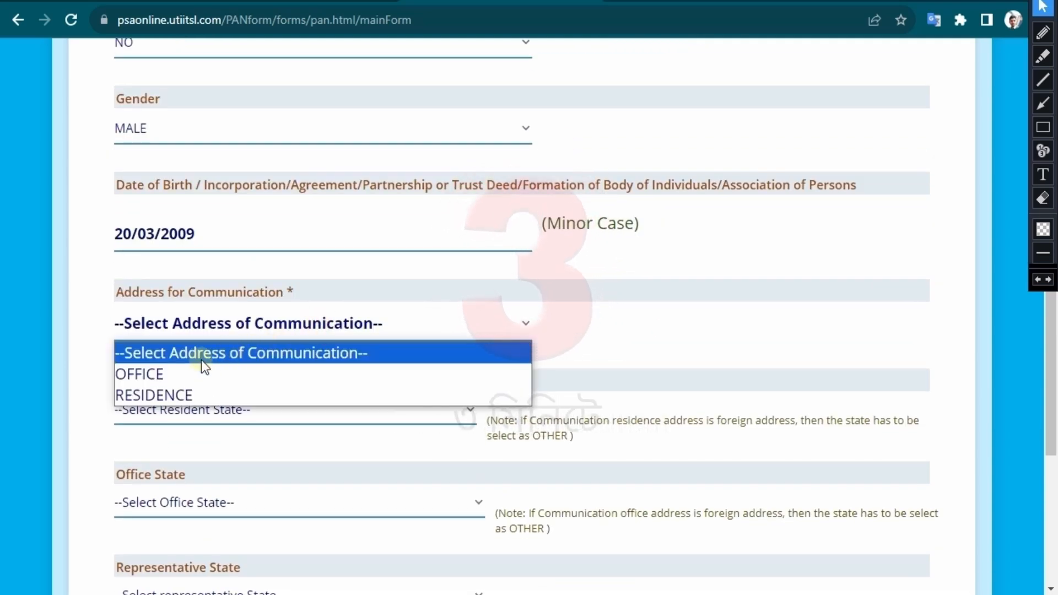
left_click(158, 395)
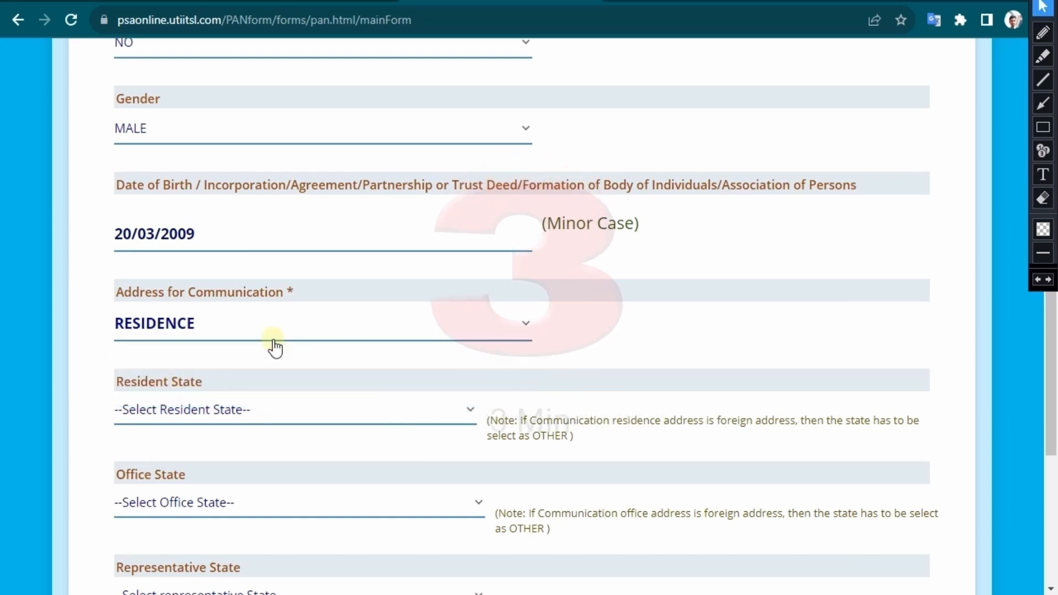
scroll(275, 348, "down", 3)
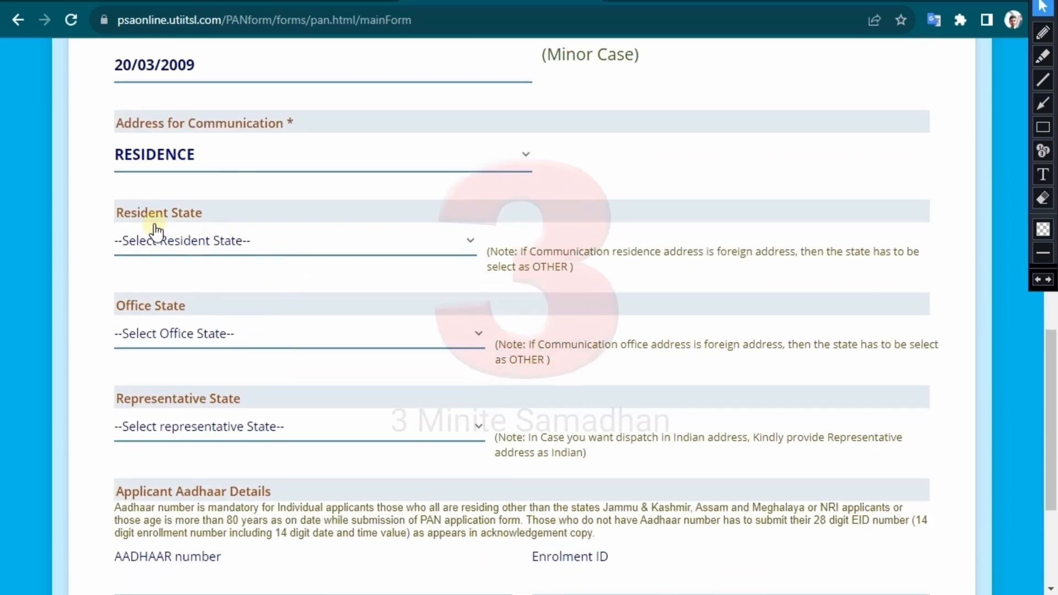
- Set both Resident State and Representative State to WEST BENGAL
left_click(243, 249)
scroll(265, 380, "down", 8)
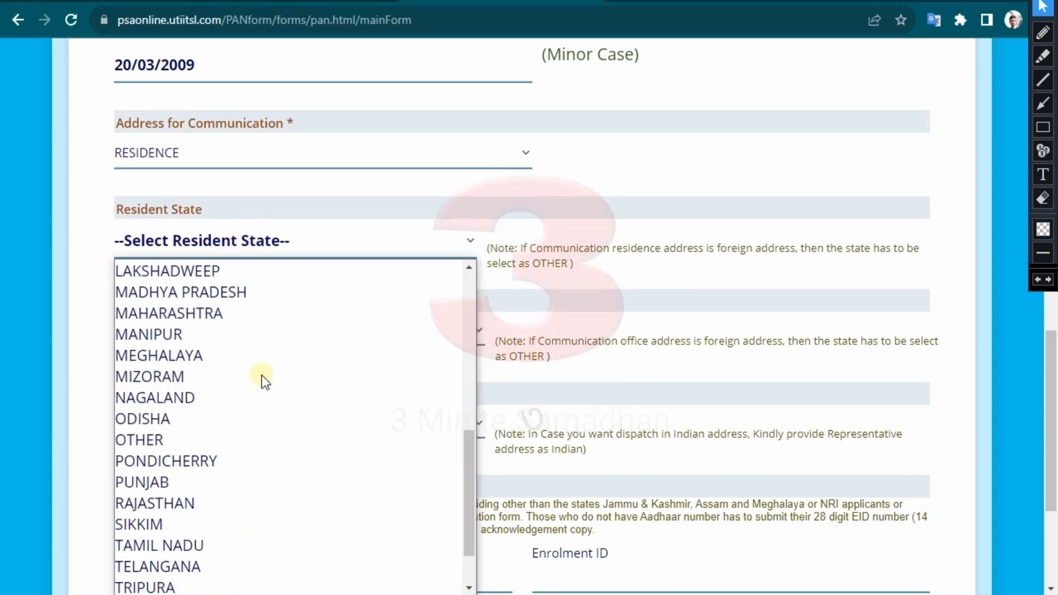
left_click(216, 583)
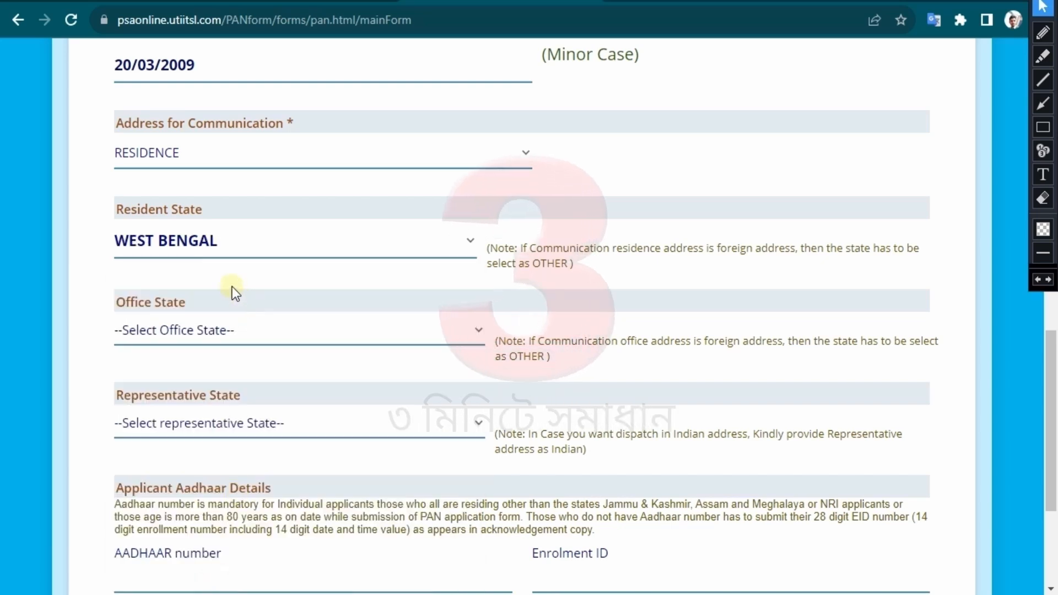
scroll(232, 287, "down", 3)
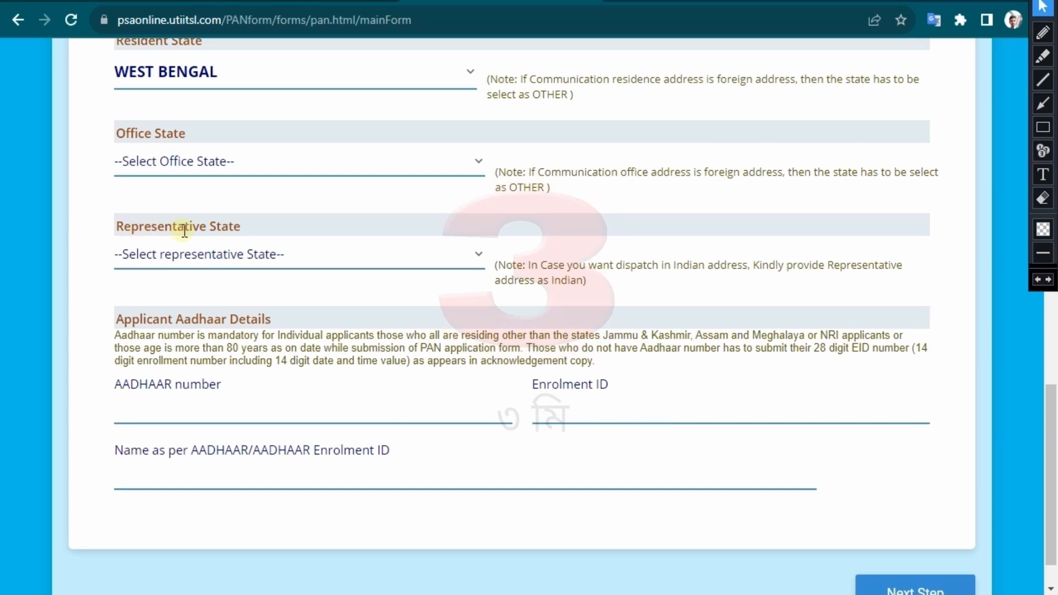
left_click(286, 257)
scroll(301, 386, "down", 9)
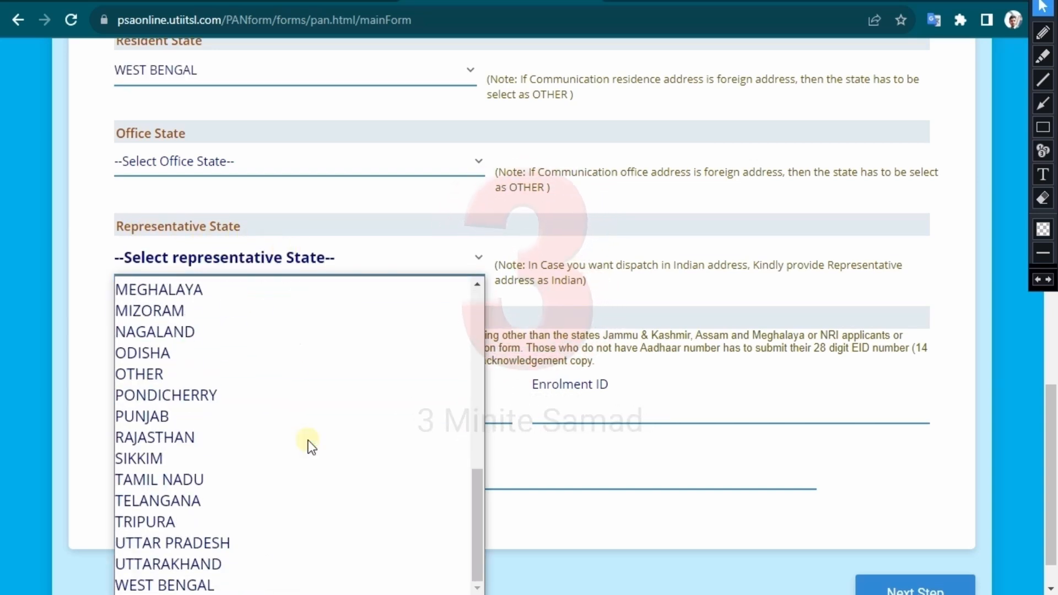
left_click(243, 581)
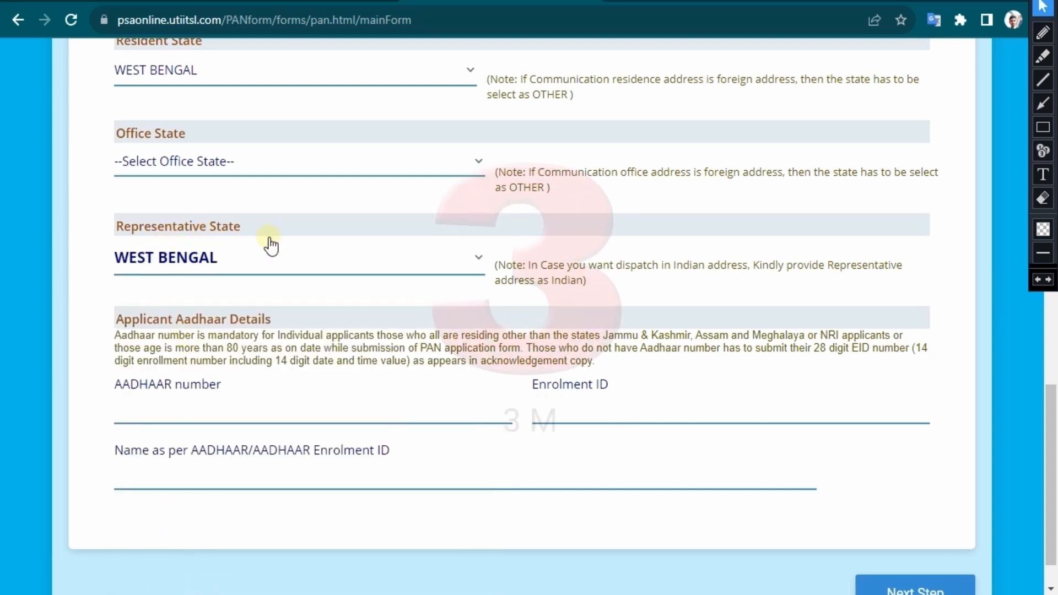
- Enter the applicant's Aadhaar number and confirm it in the re-entry popup
left_click(251, 409)
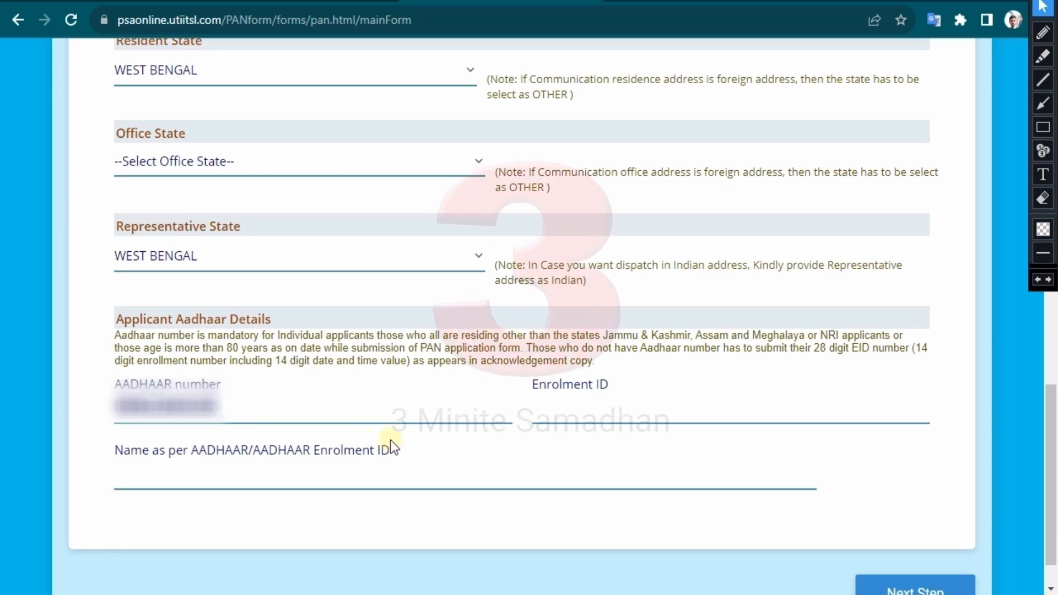
left_click(457, 472)
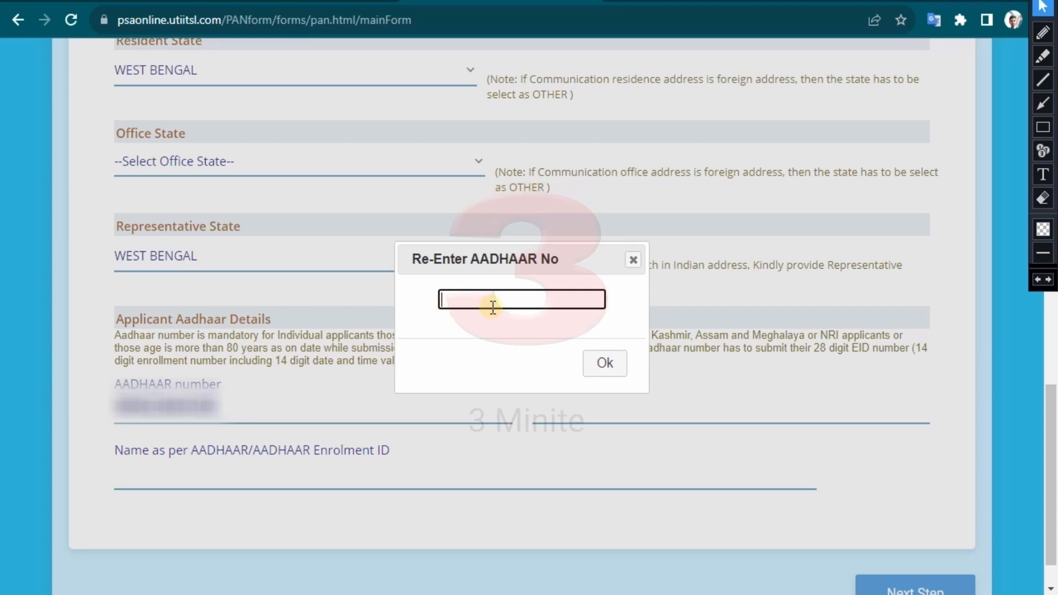
type("50")
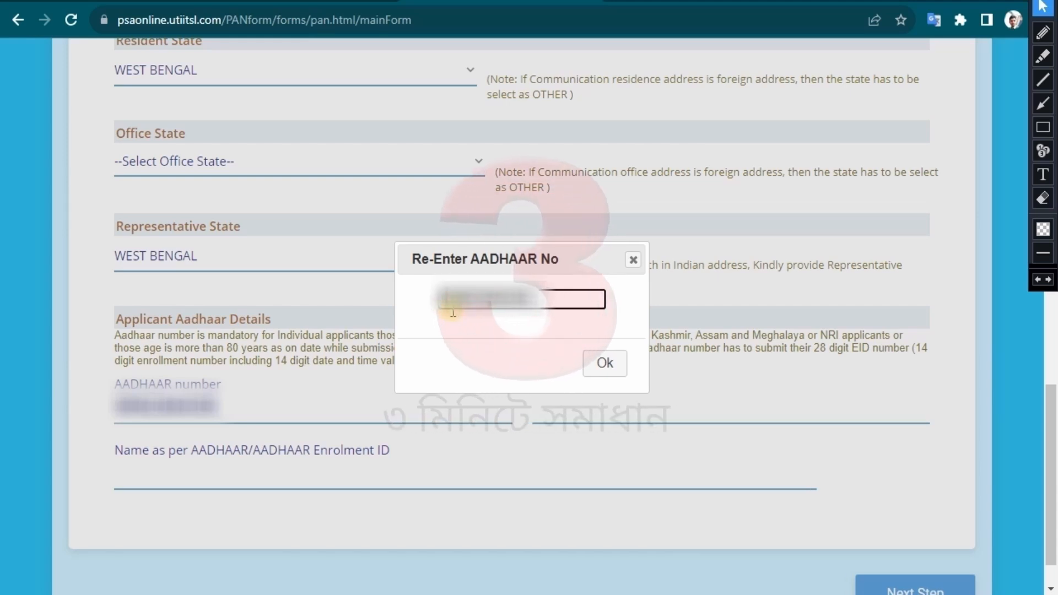
left_click(604, 364)
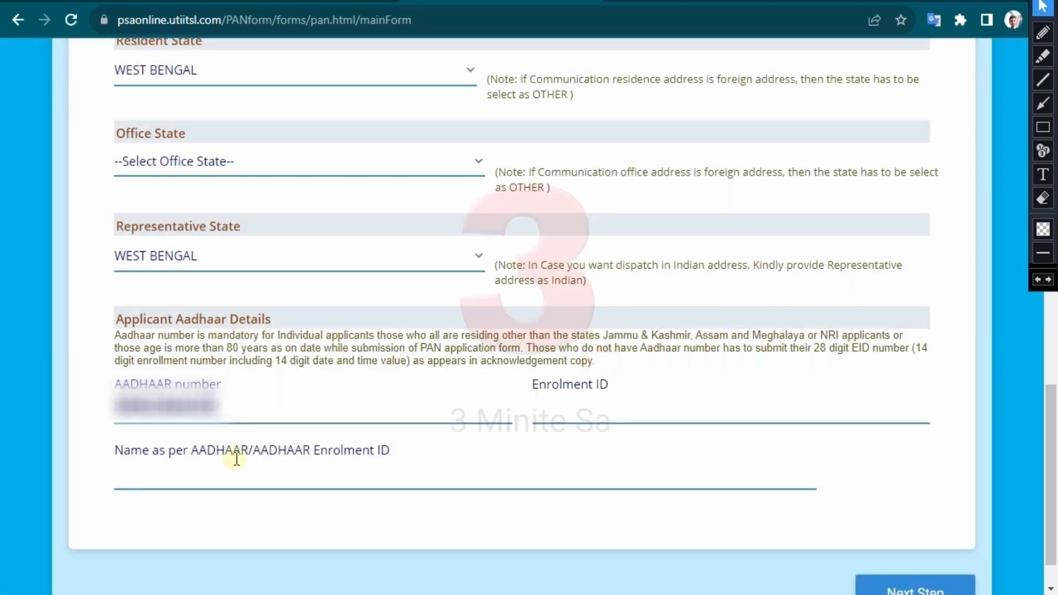
- Fill in the applicant's name as it appears on Aadhaar
left_click(183, 474)
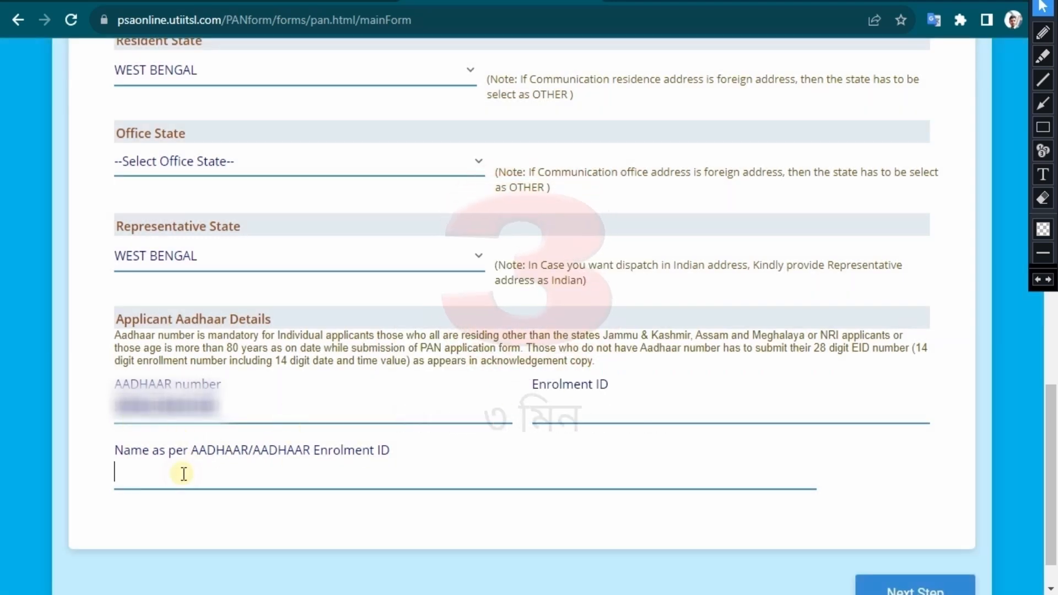
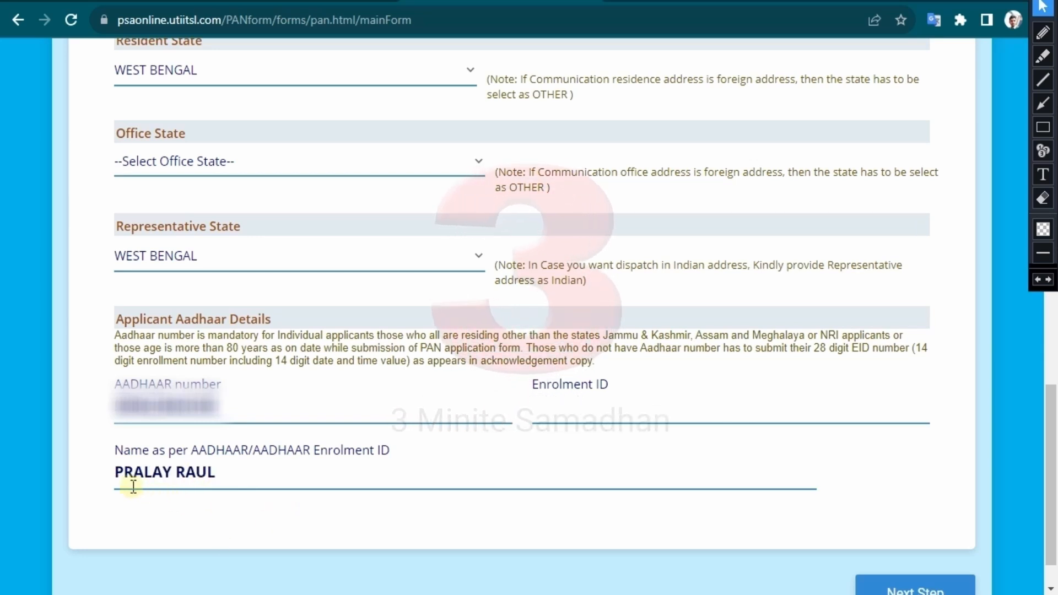
scroll(894, 472, "down", 1)
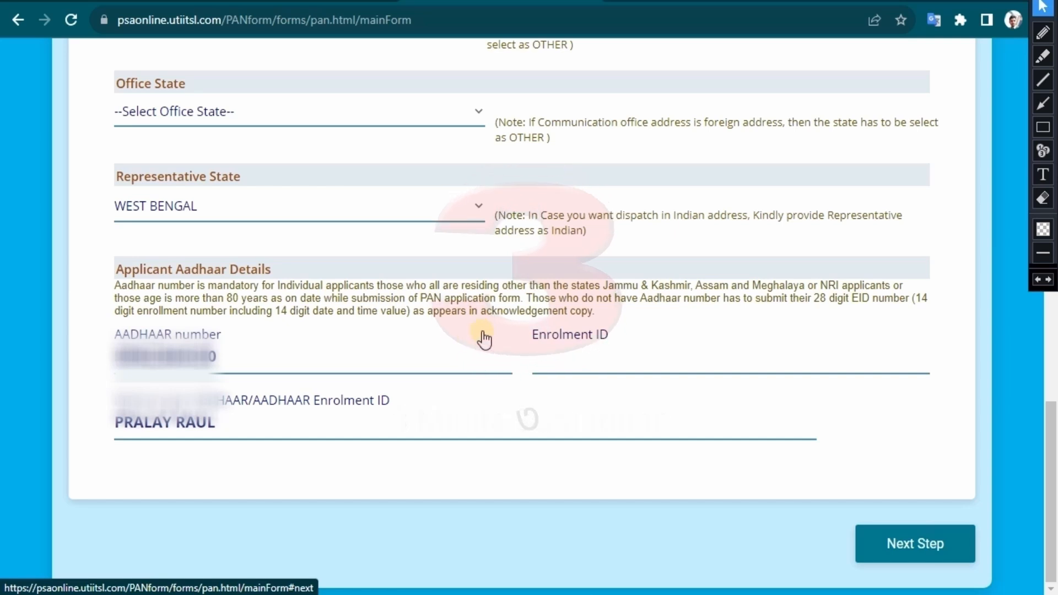
- Set identity, address and DOB proofs to 'AADHAAR Card issued by UIDAI (In Copy)' and proceed
scroll(468, 326, "down", 5)
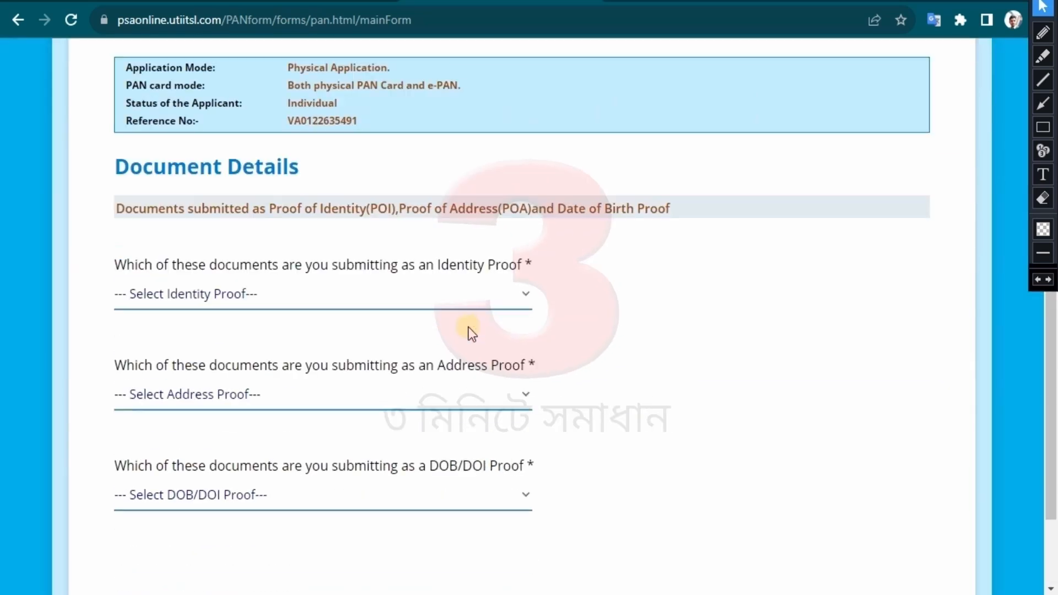
left_click(264, 295)
left_click(213, 342)
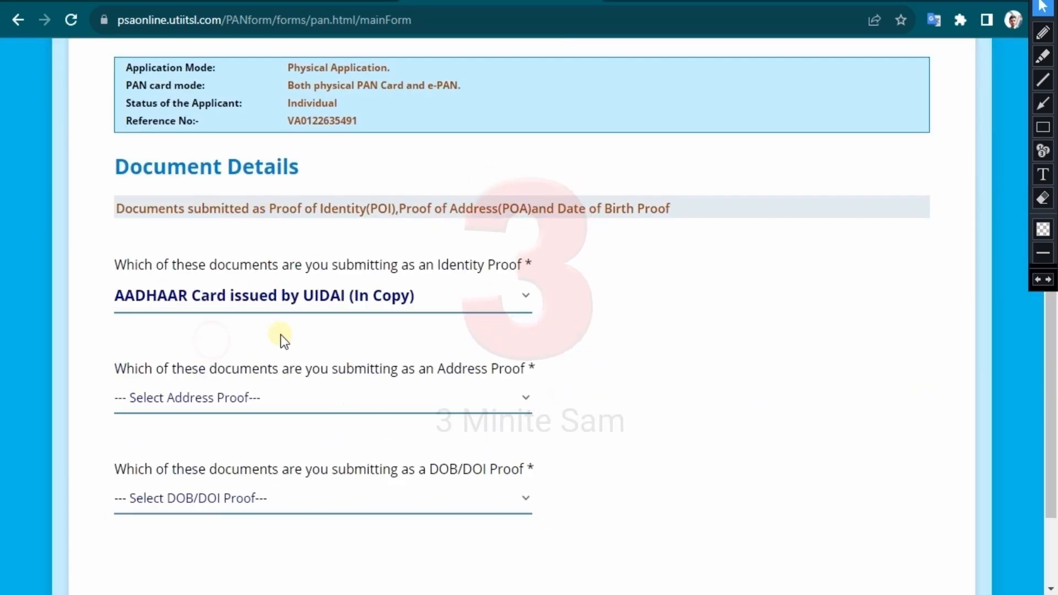
scroll(228, 266, "down", 2)
left_click(226, 286)
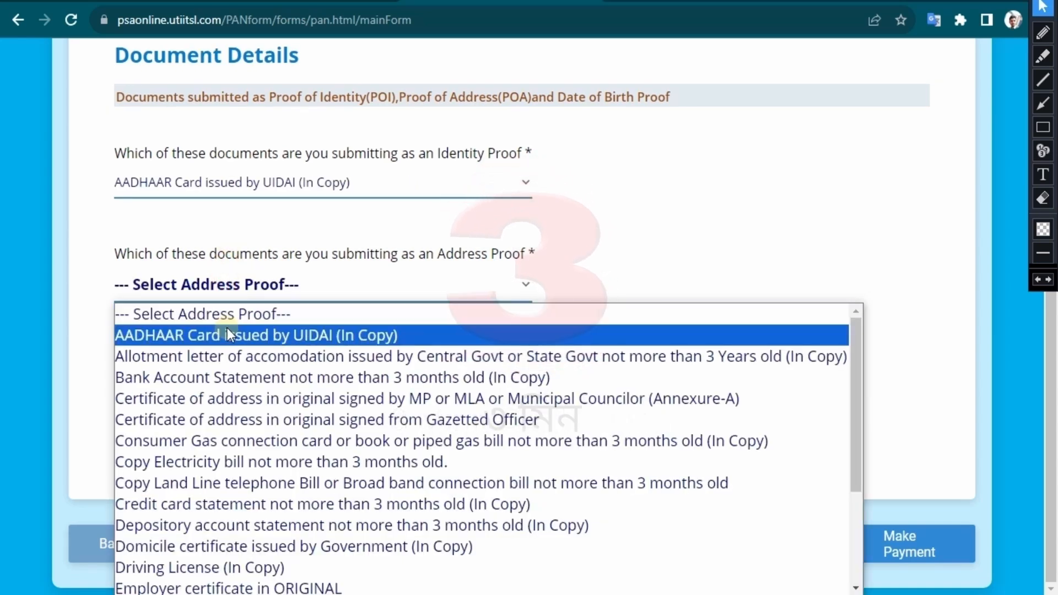
left_click(227, 330)
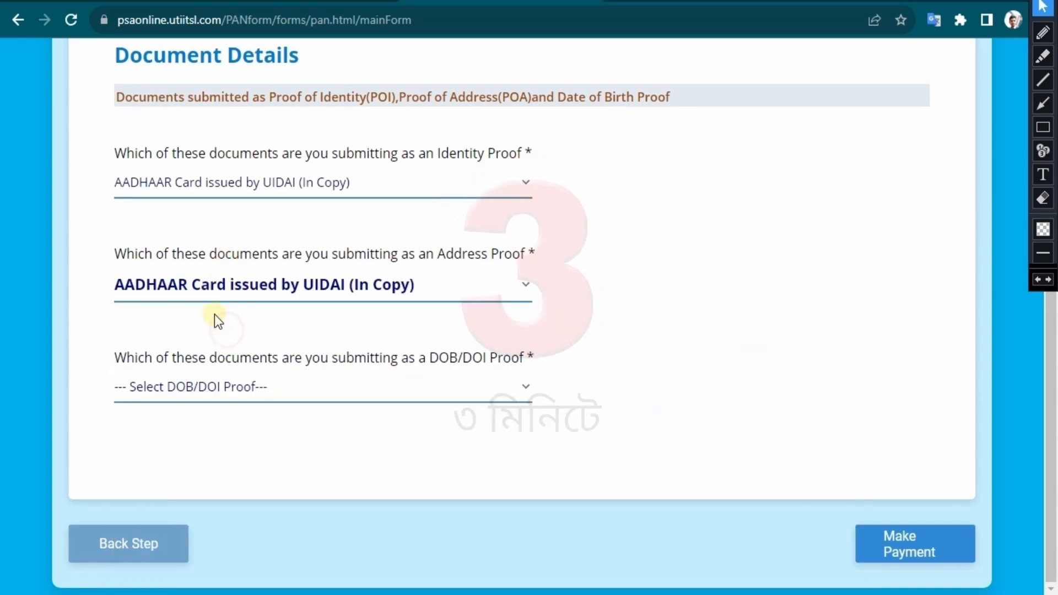
left_click(218, 386)
left_click(202, 123)
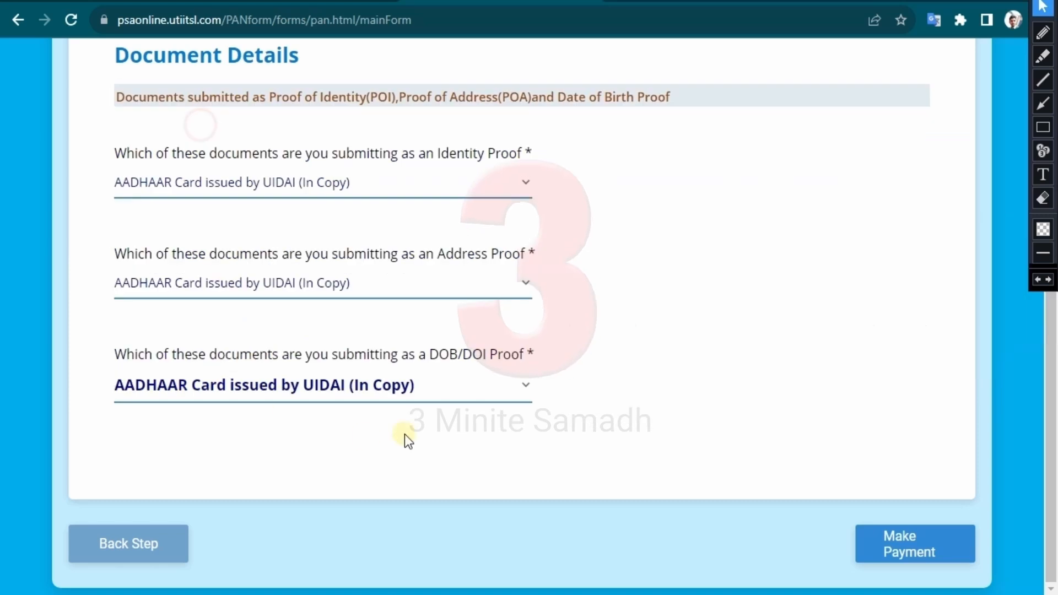
left_click(903, 540)
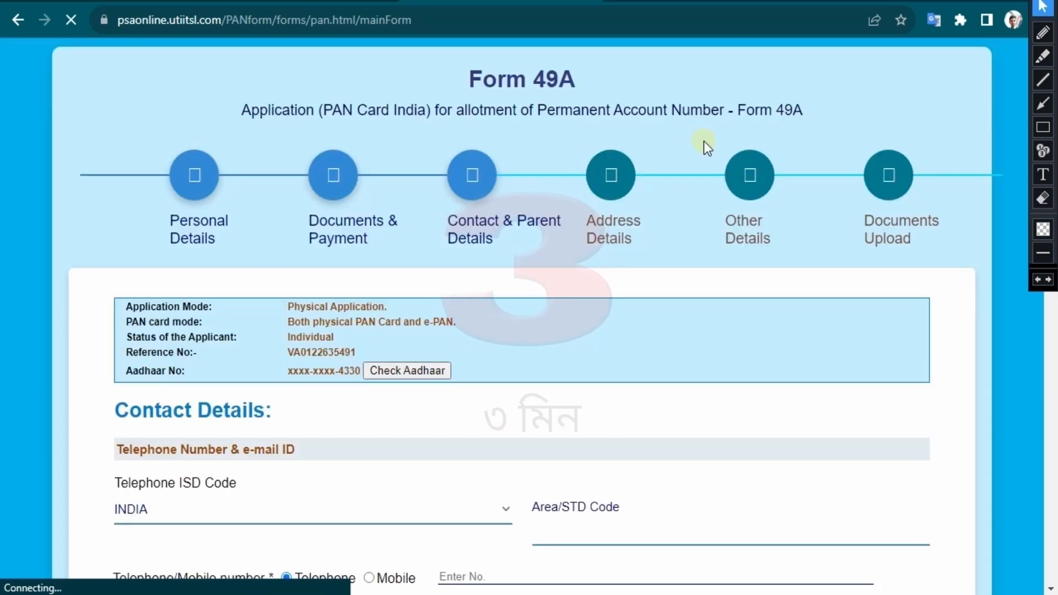
- Choose Mobile as the contact type and fill the e-mail ID from browser autofill
scroll(667, 296, "down", 3)
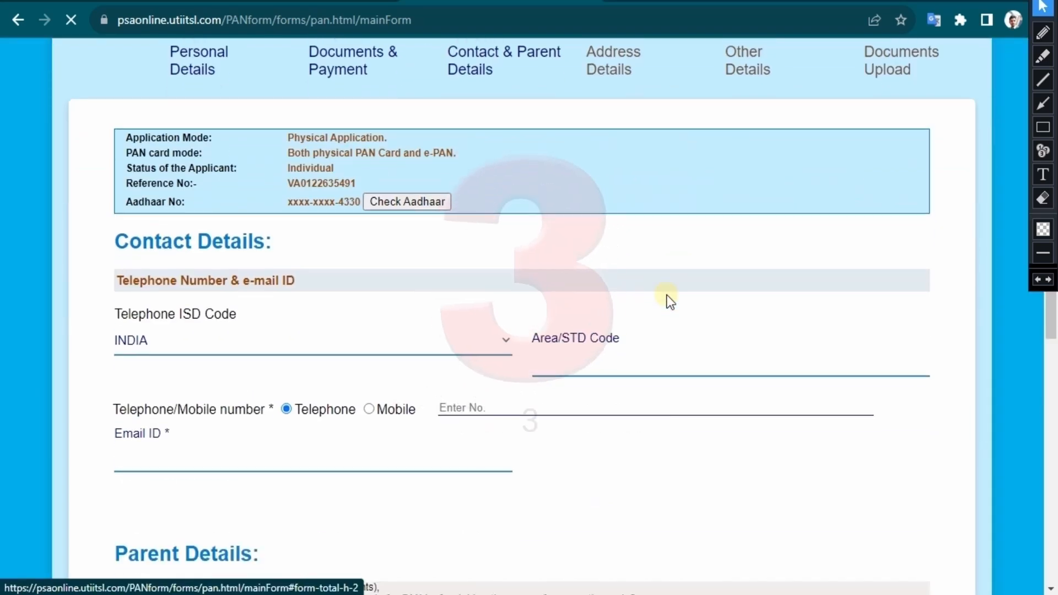
left_click(368, 409)
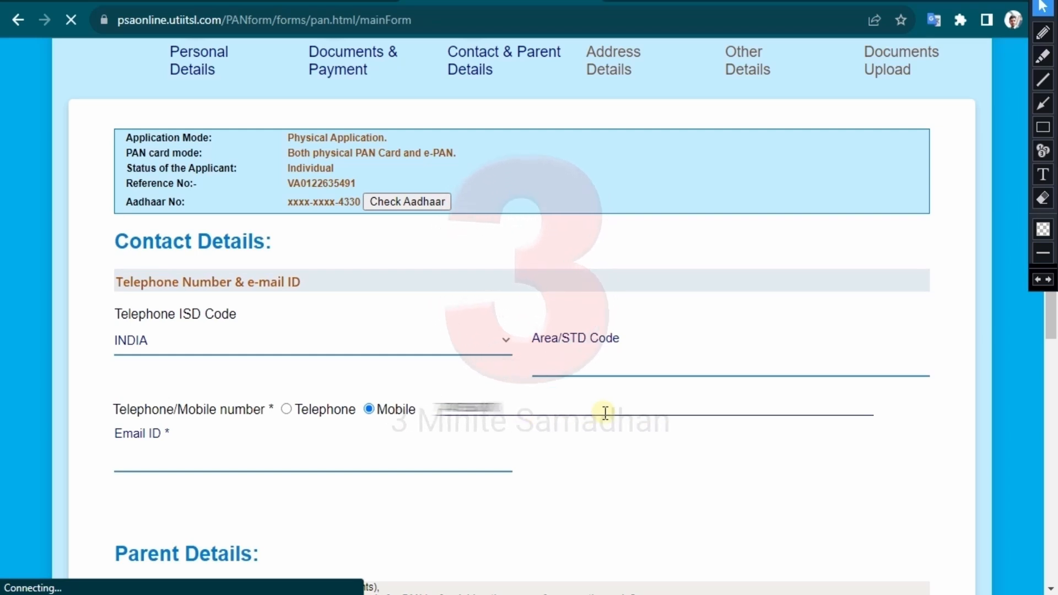
scroll(258, 452, "down", 1)
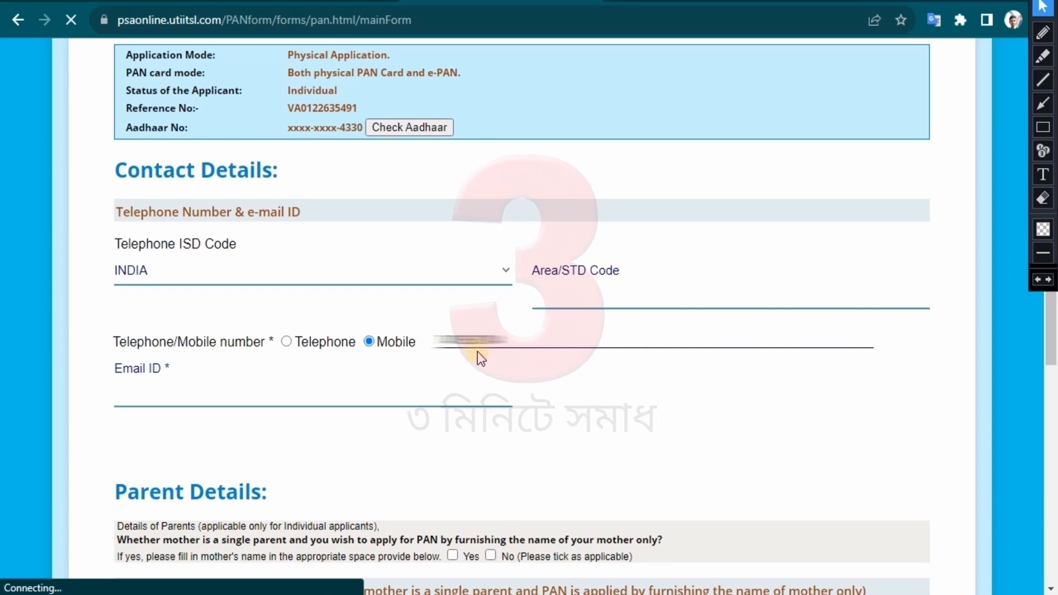
left_click(255, 396)
left_click(163, 421)
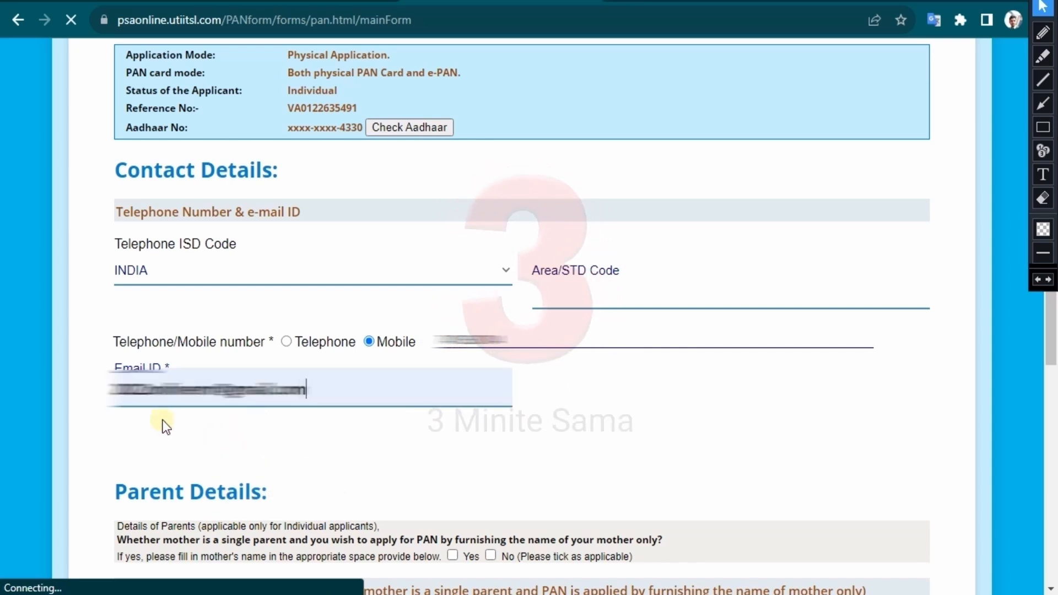
- Fill in the father's surname from autofill and his first name, dismissing the Aadhaar notice
scroll(163, 420, "down", 5)
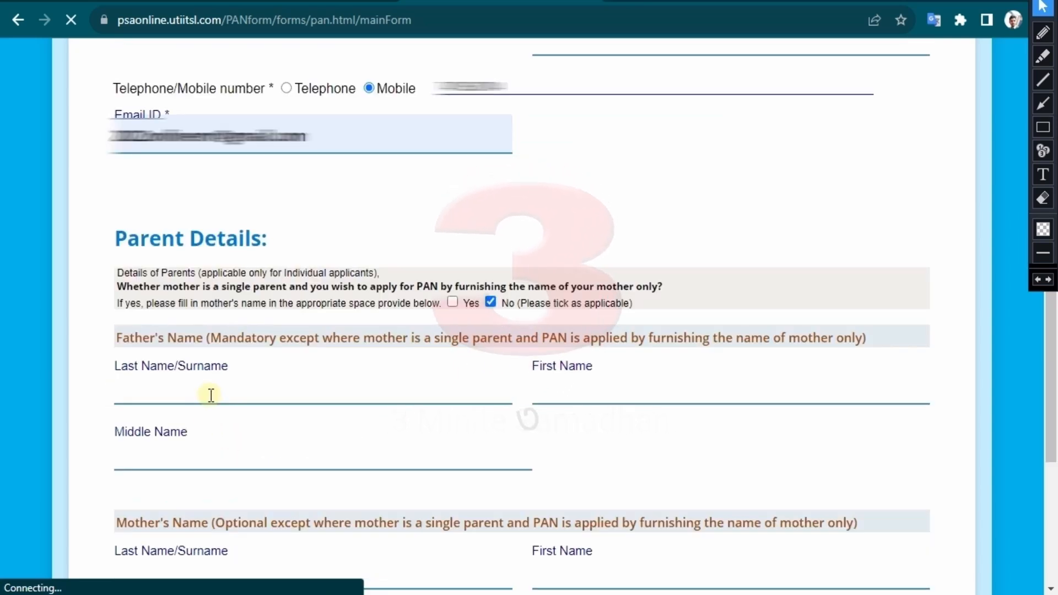
left_click(211, 395)
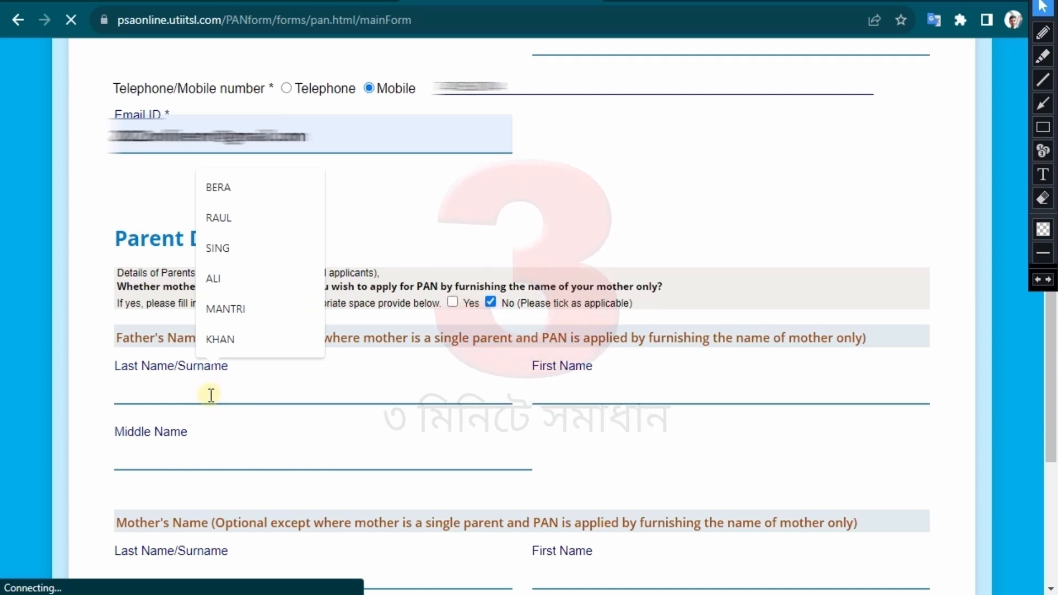
left_click(237, 223)
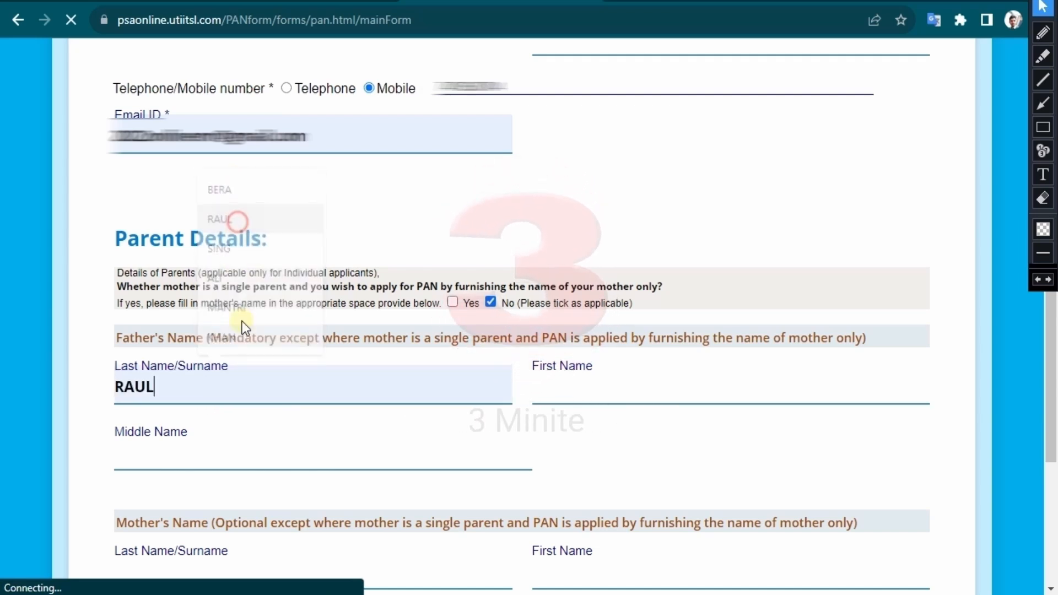
left_click(609, 384)
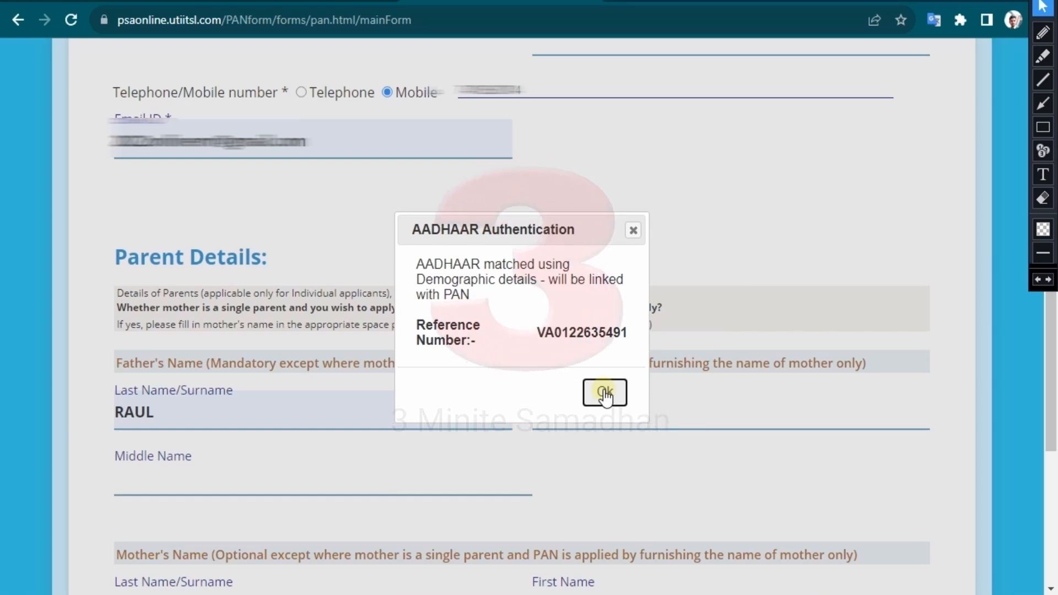
left_click(605, 392)
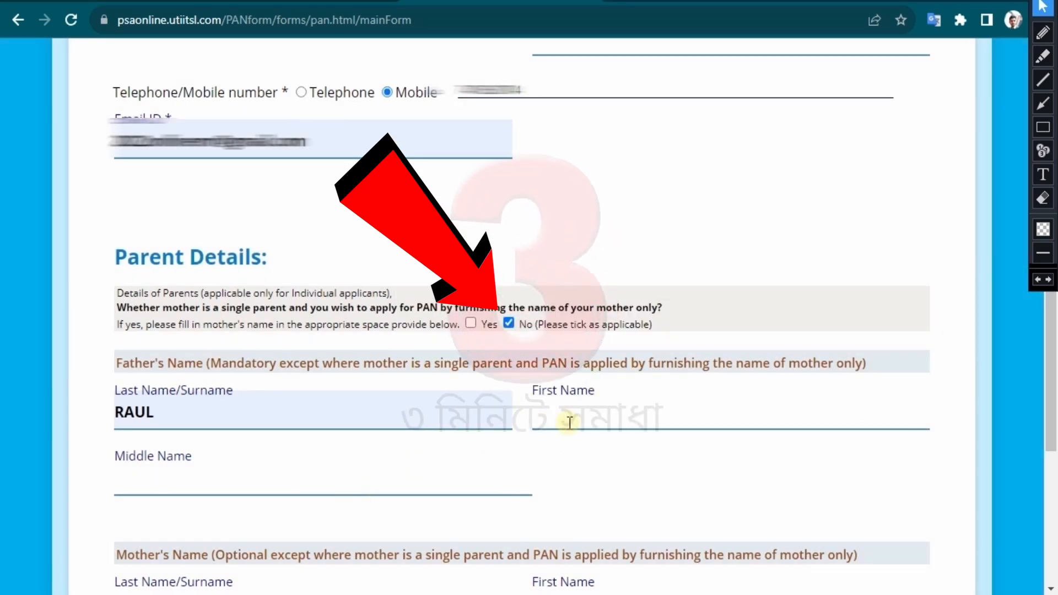
type("ramkrishna")
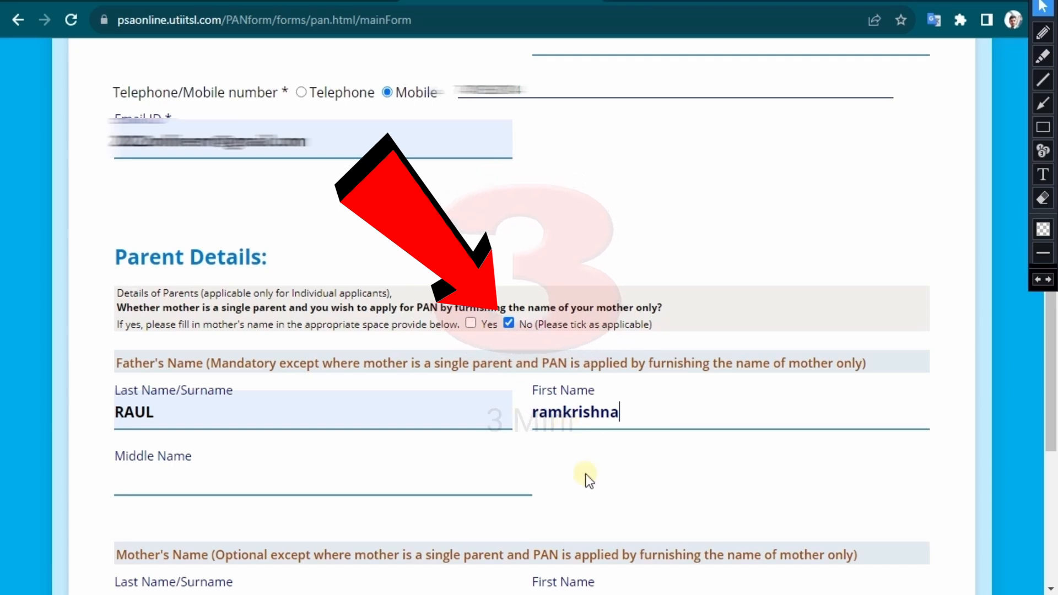
left_click(610, 481)
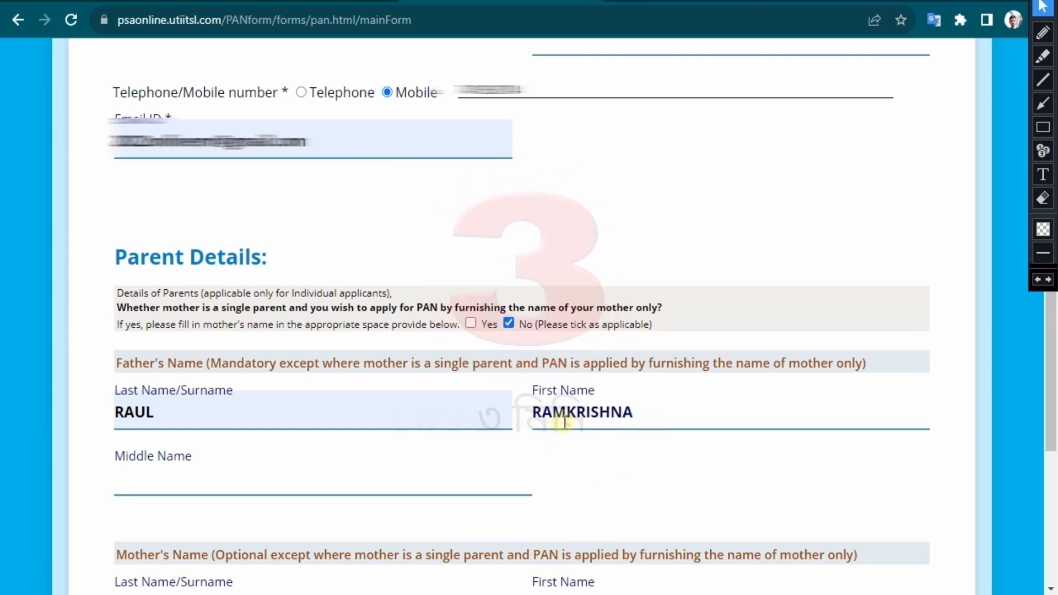
- Keep FATHER'S NAME as the parent name printed on the PAN card and continue
scroll(593, 481, "down", 3)
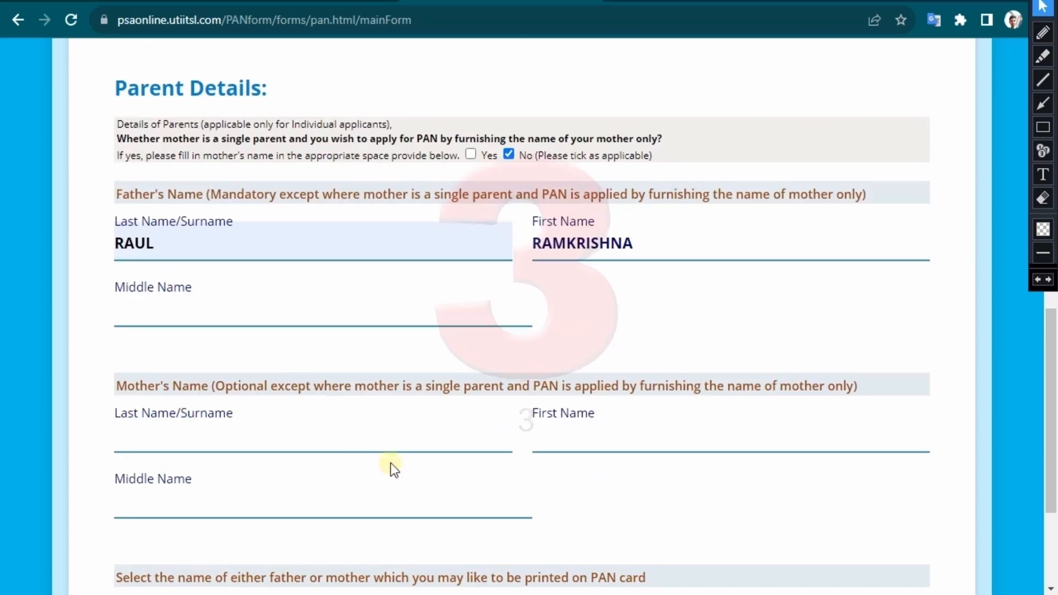
scroll(358, 455, "down", 3)
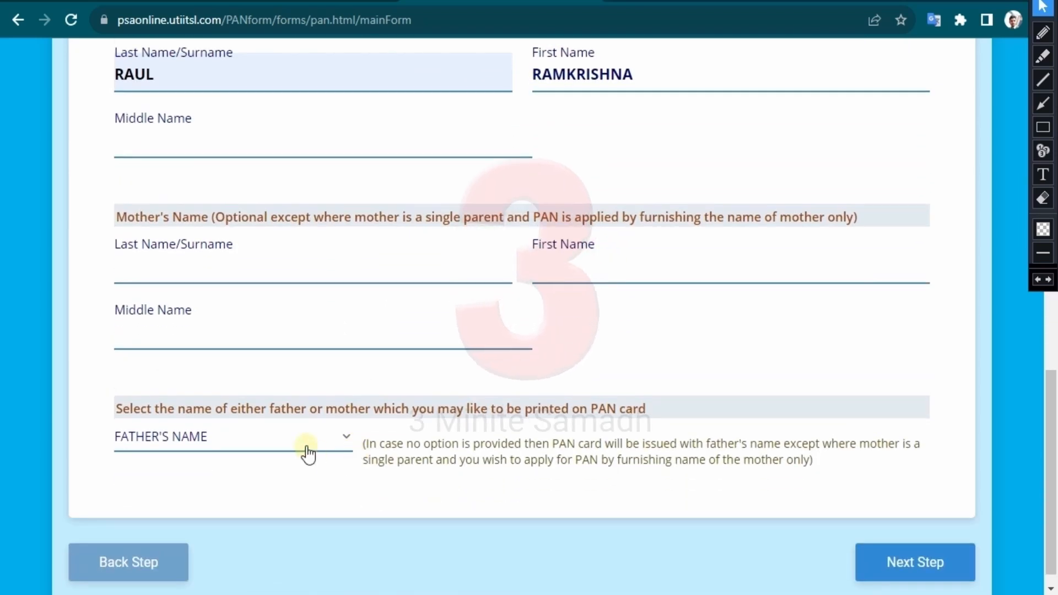
left_click(306, 447)
left_click(214, 490)
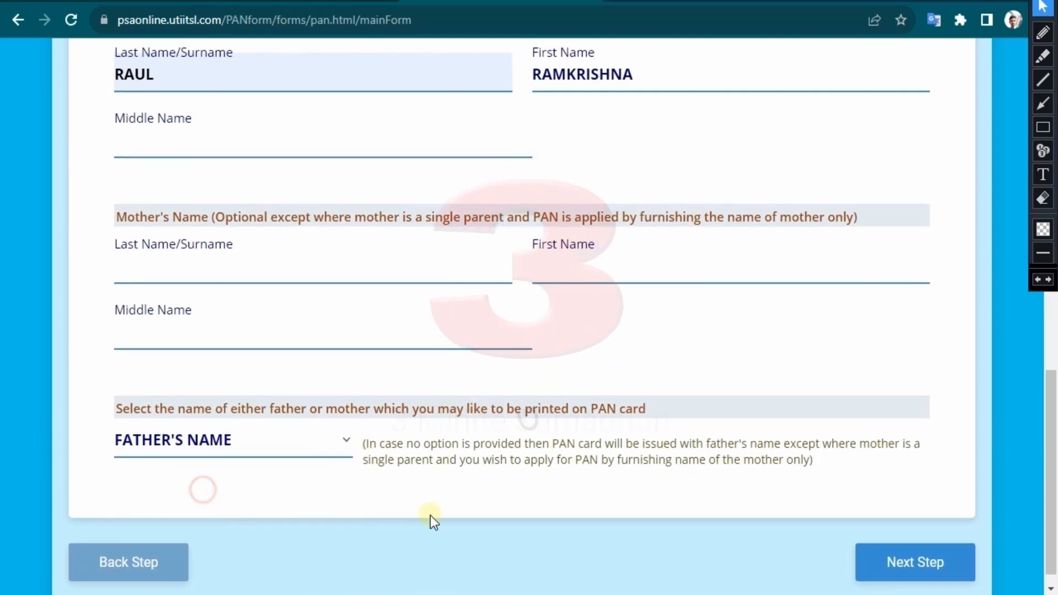
left_click(904, 566)
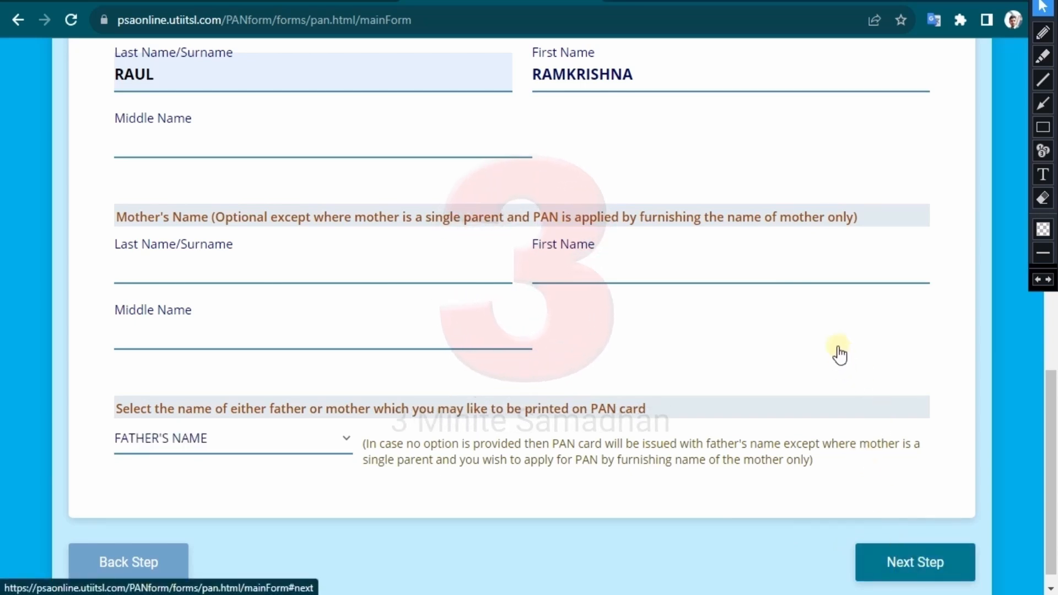
- Enter the care-of flat/door entry, then autofill premises, road/post office and locality from saved suggestions
scroll(702, 329, "down", 3)
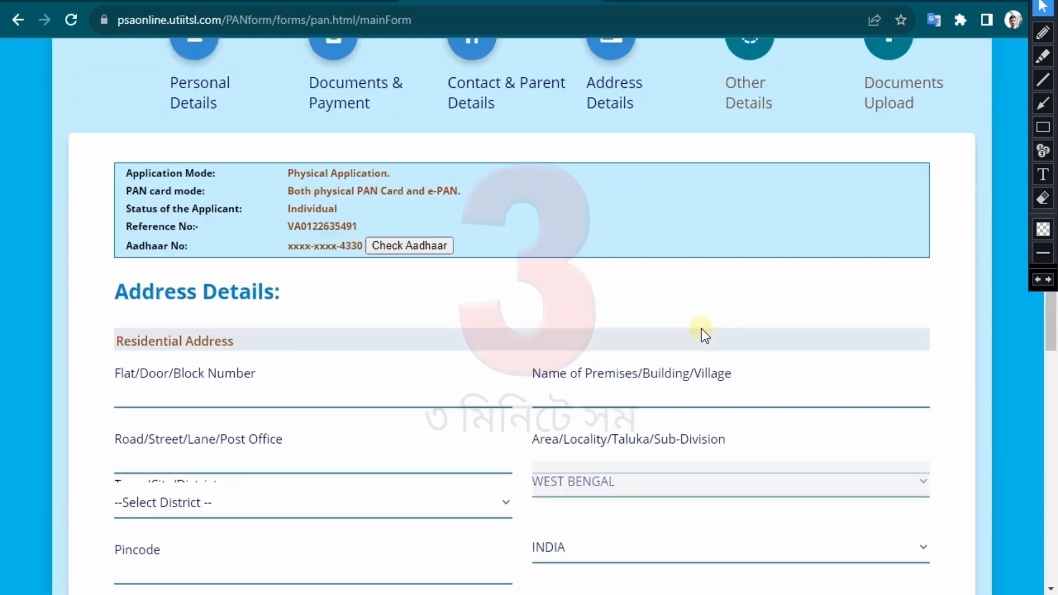
left_click(294, 377)
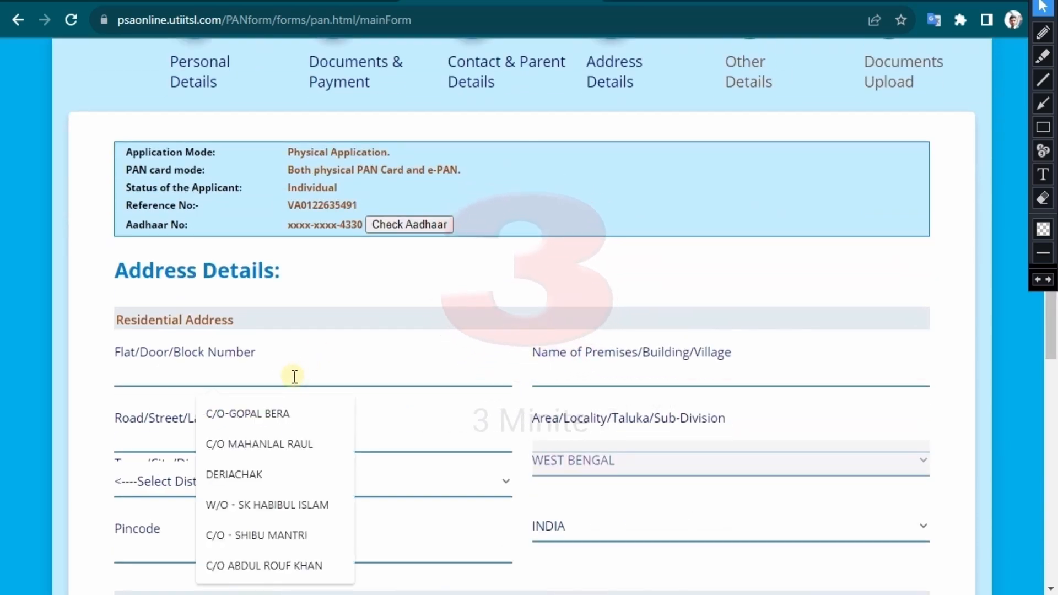
type("c/o")
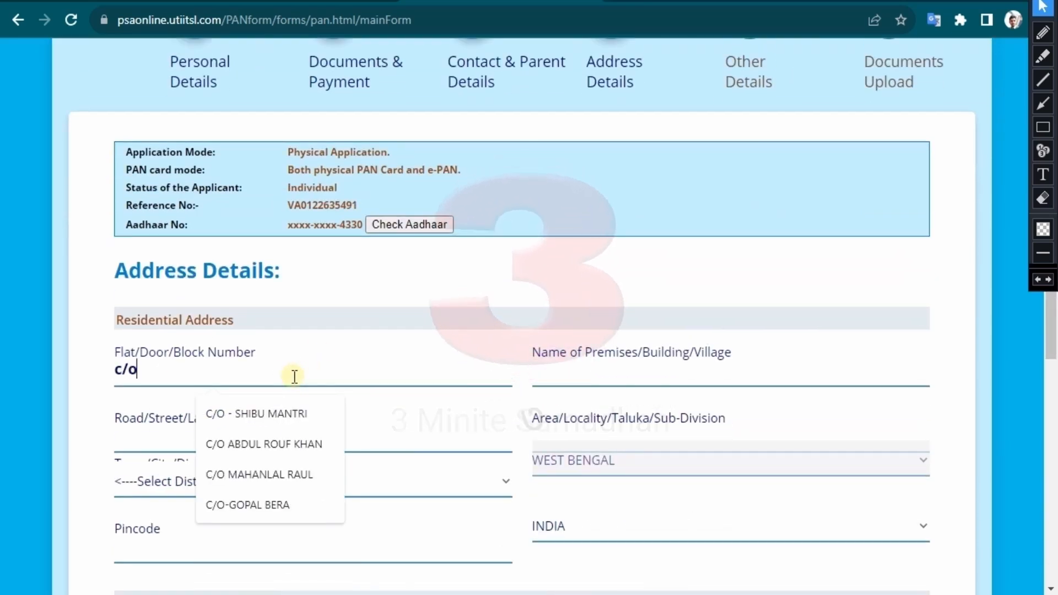
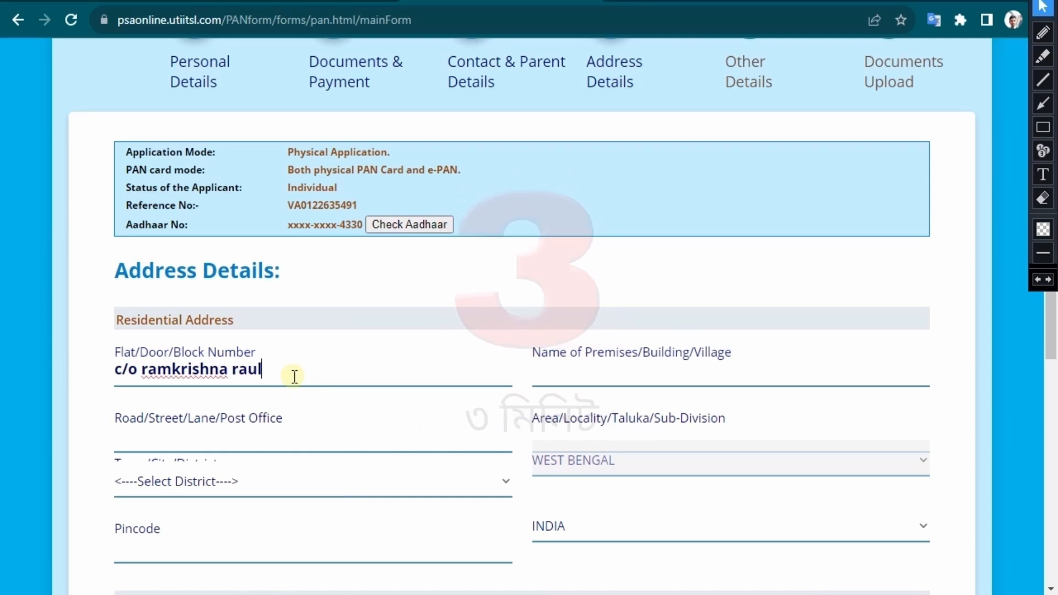
left_click(635, 370)
left_click(650, 416)
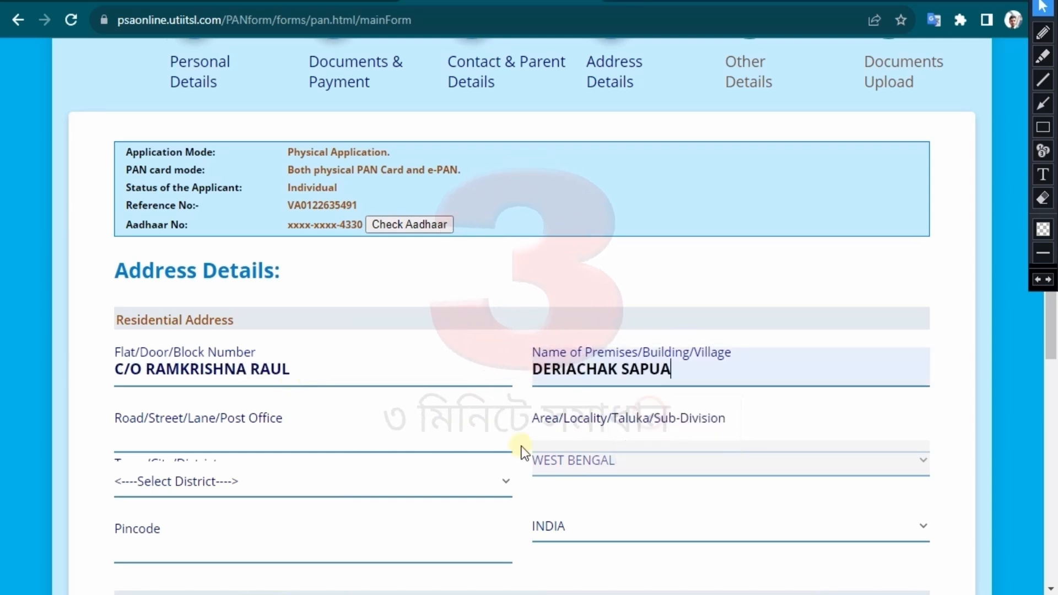
left_click(222, 430)
left_click(307, 484)
left_click(639, 436)
left_click(643, 485)
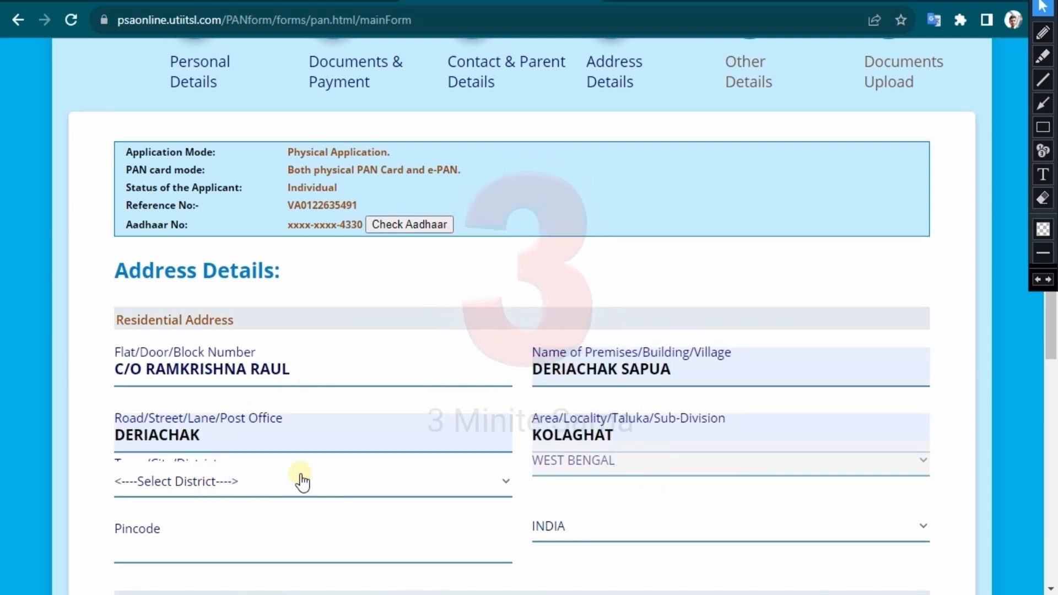
- Choose the applicant's district from the list and accept the suggested pincode
left_click(303, 481)
scroll(250, 149, "down", 8)
scroll(277, 353, "down", 3)
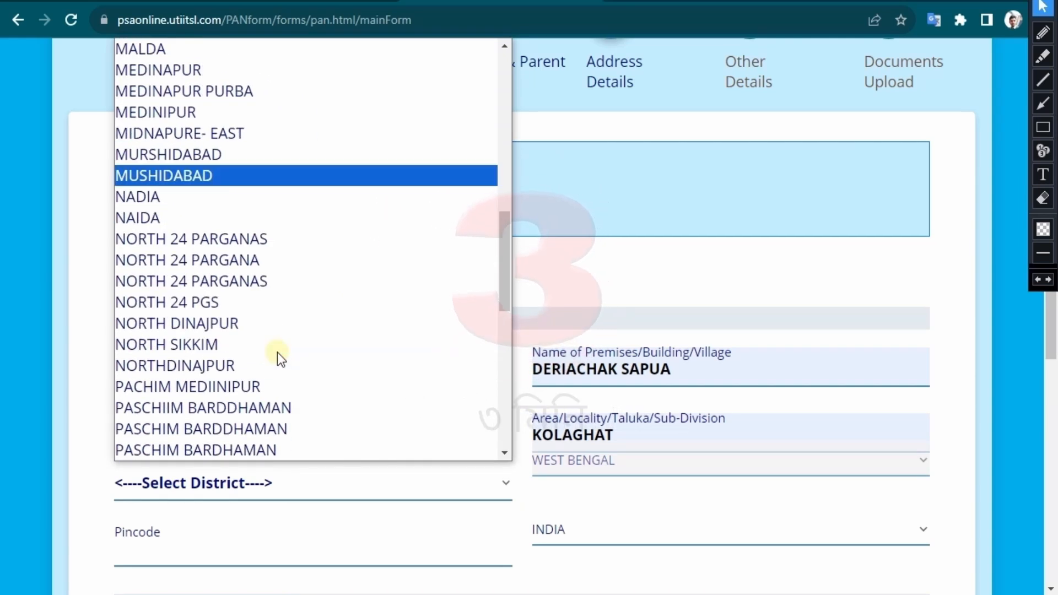
scroll(276, 353, "up", 10)
scroll(277, 353, "up", 2)
scroll(277, 352, "down", 10)
scroll(277, 352, "up", 5)
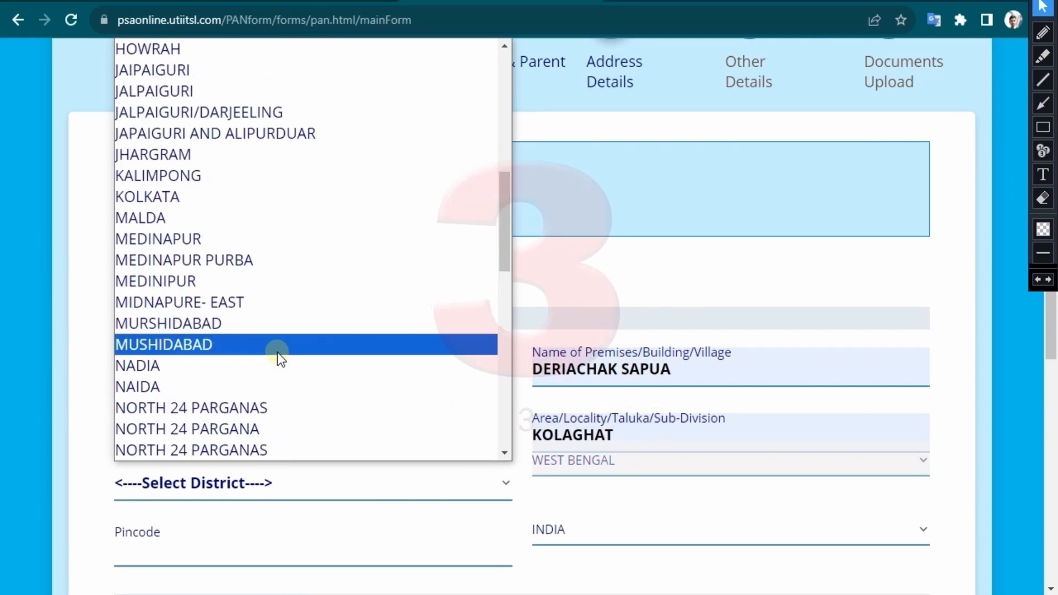
left_click(191, 154)
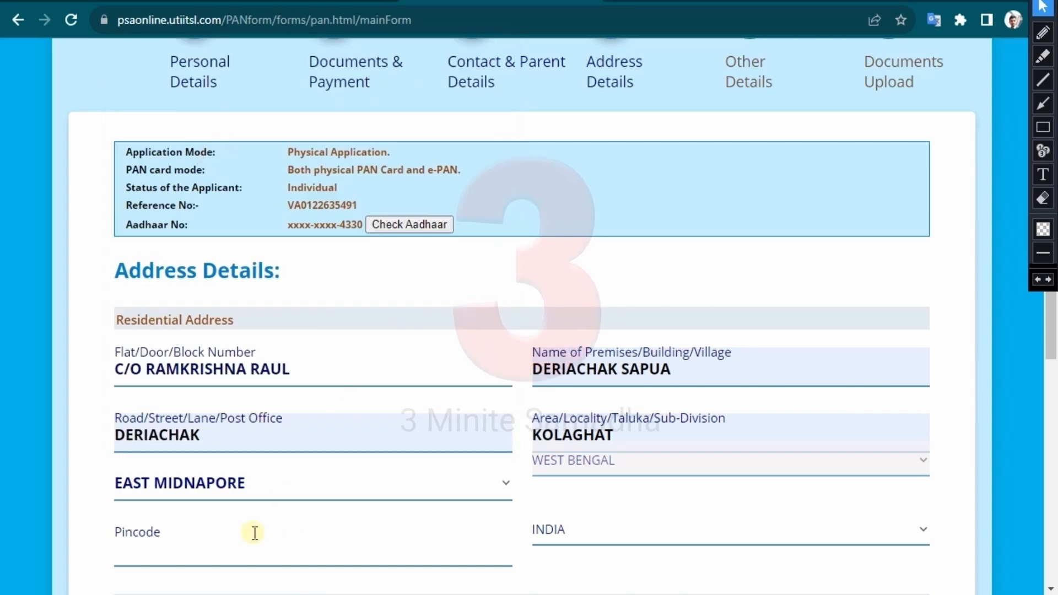
left_click(255, 532)
left_click(233, 499)
- Set the applicant's source of income to No Income
scroll(540, 382, "down", 3)
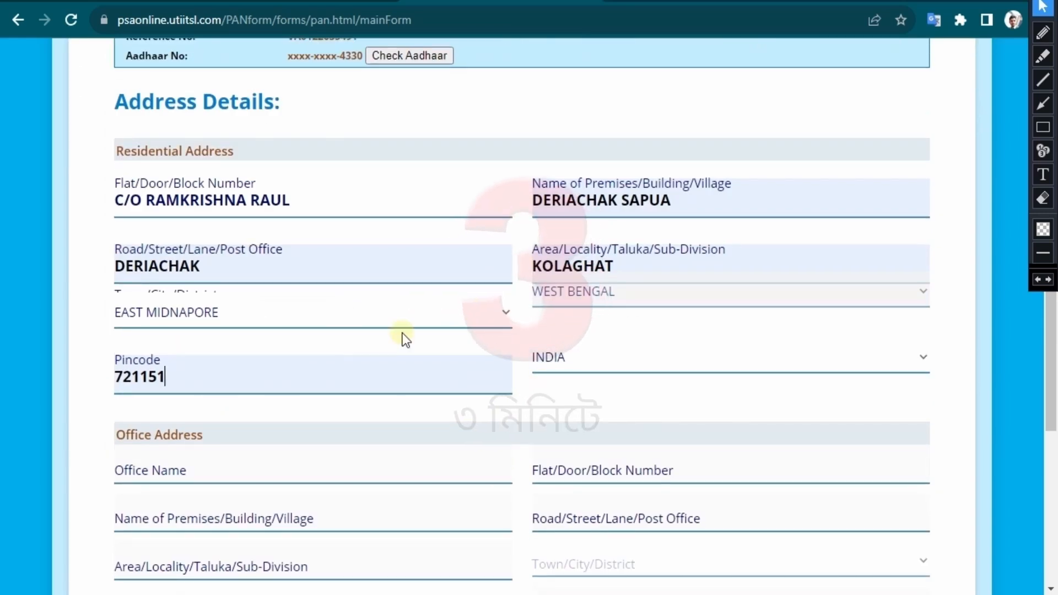
scroll(513, 354, "down", 2)
scroll(512, 354, "down", 2)
scroll(418, 346, "down", 3)
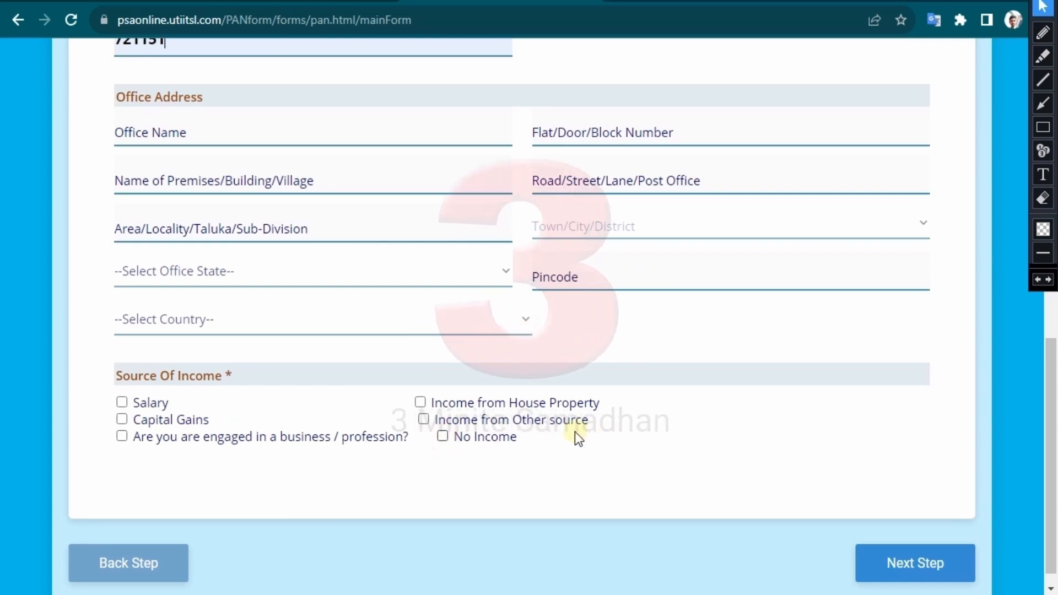
left_click(443, 436)
- Move to Other Details, dismiss the AO Code reminder, and set the representative's title to SHRI
left_click(942, 535)
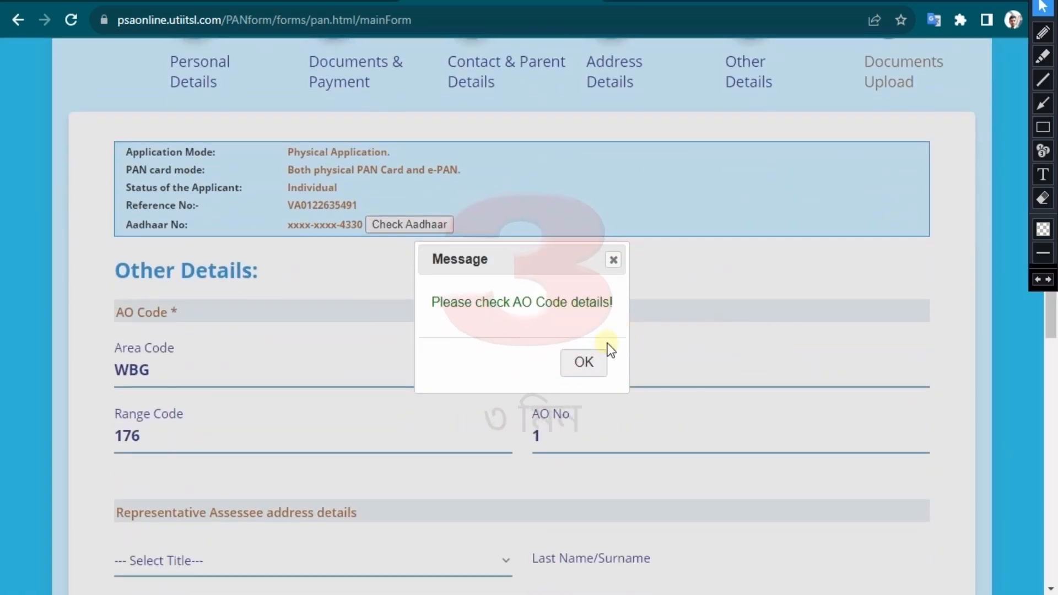
left_click(583, 359)
scroll(540, 276, "down", 5)
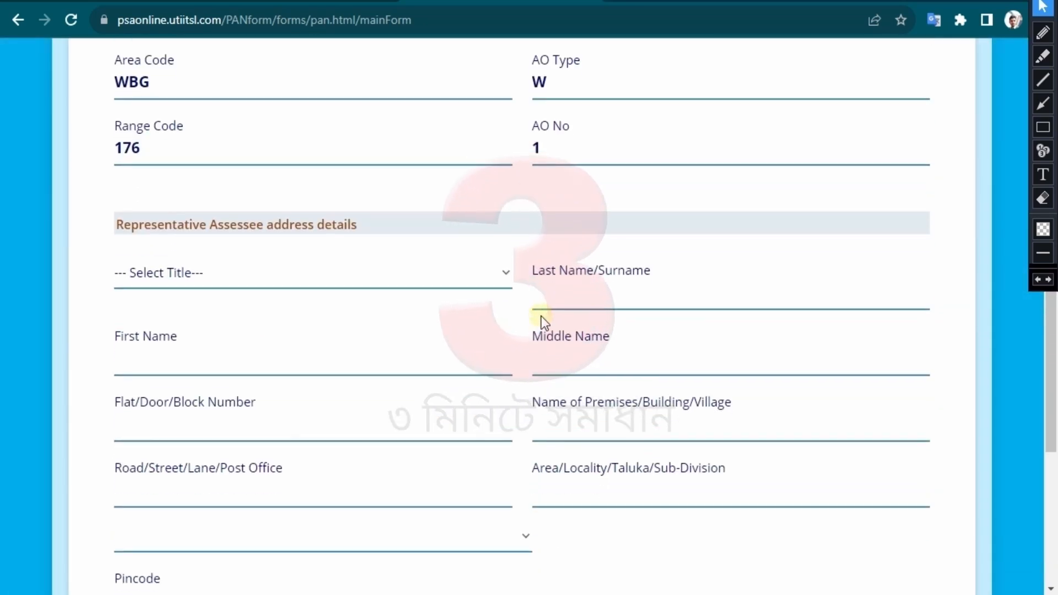
scroll(545, 322, "down", 2)
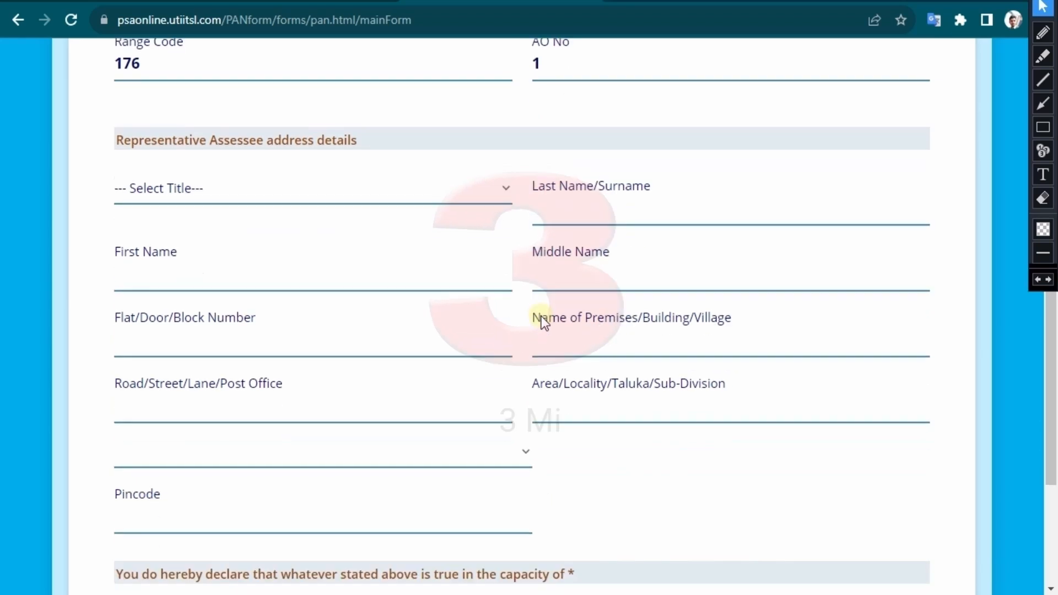
left_click(441, 192)
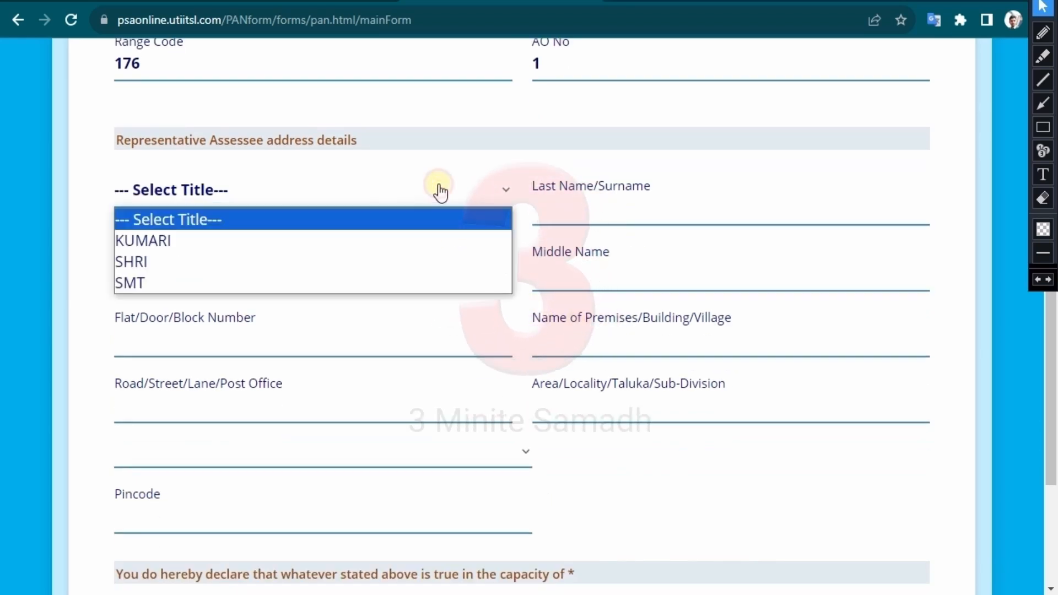
left_click(164, 260)
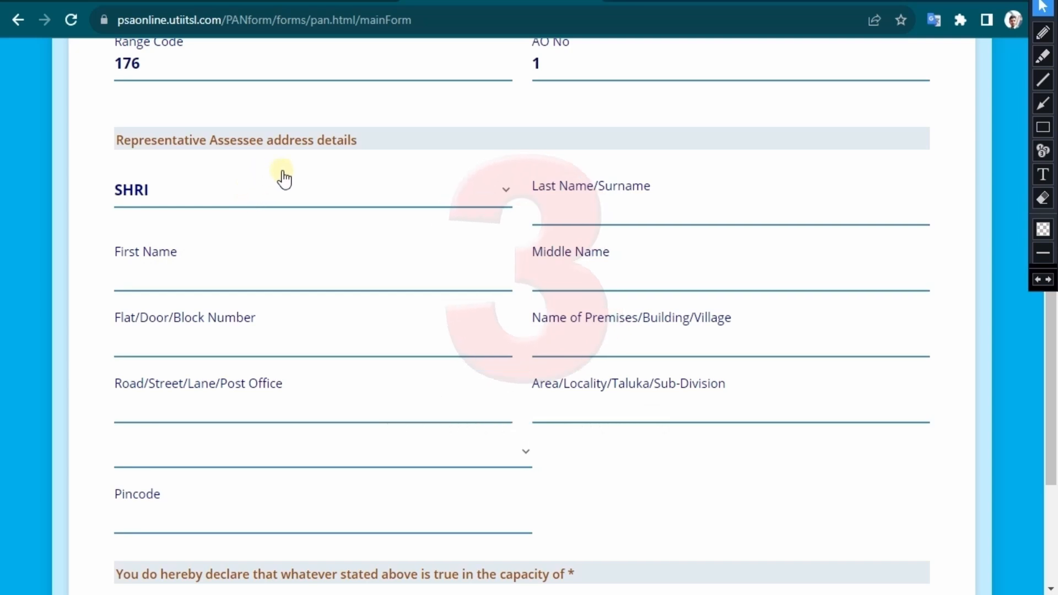
- Fill the representative's last name from a suggestion, type the first name, and pick the suggested pincode
left_click(591, 205)
left_click(644, 266)
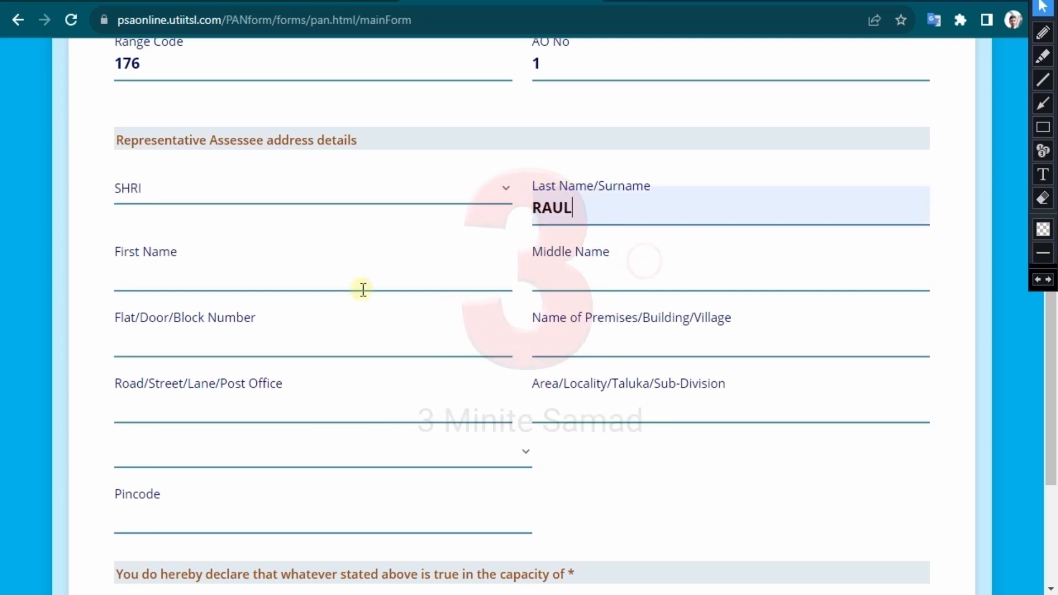
left_click(240, 283)
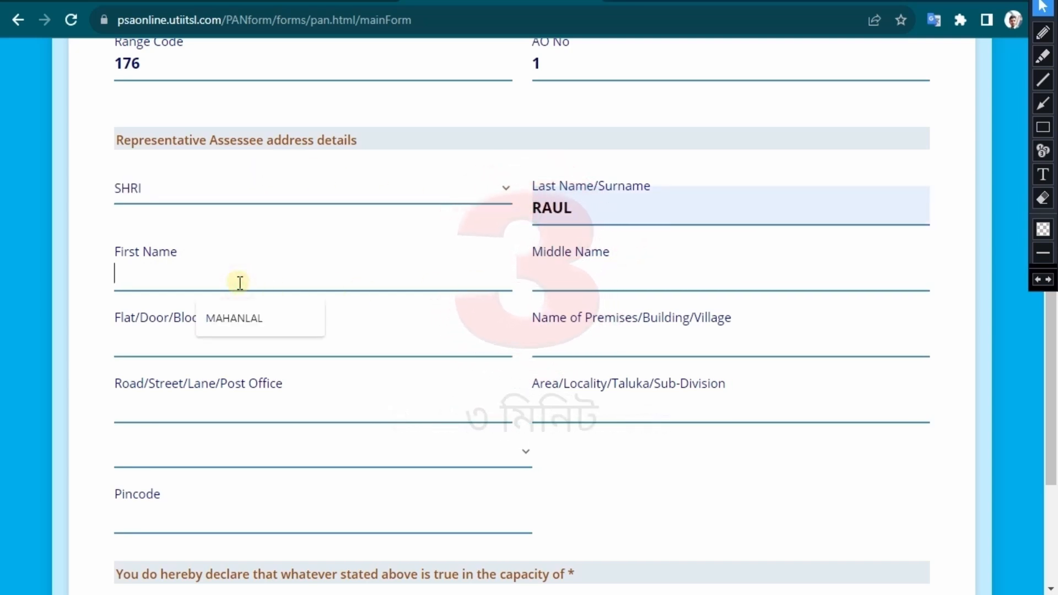
type("ramkri")
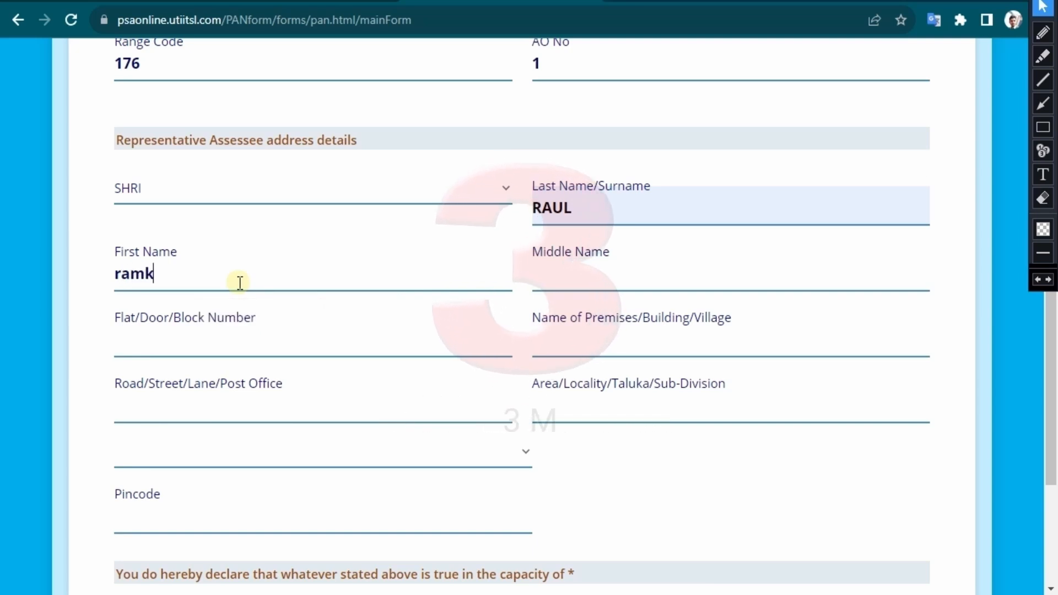
scroll(218, 223, "down", 1)
type("shna")
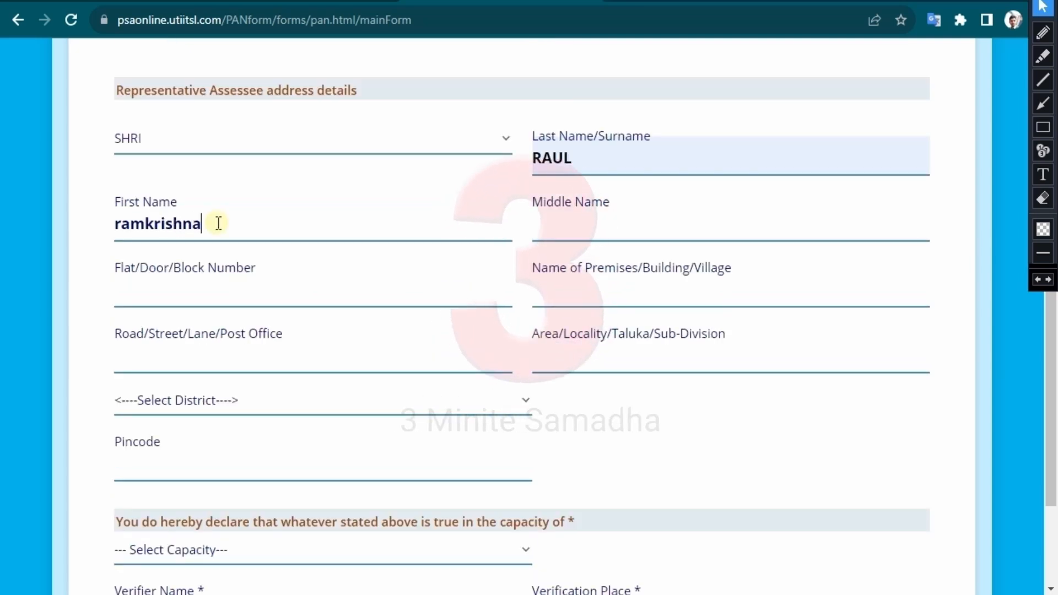
left_click(241, 509)
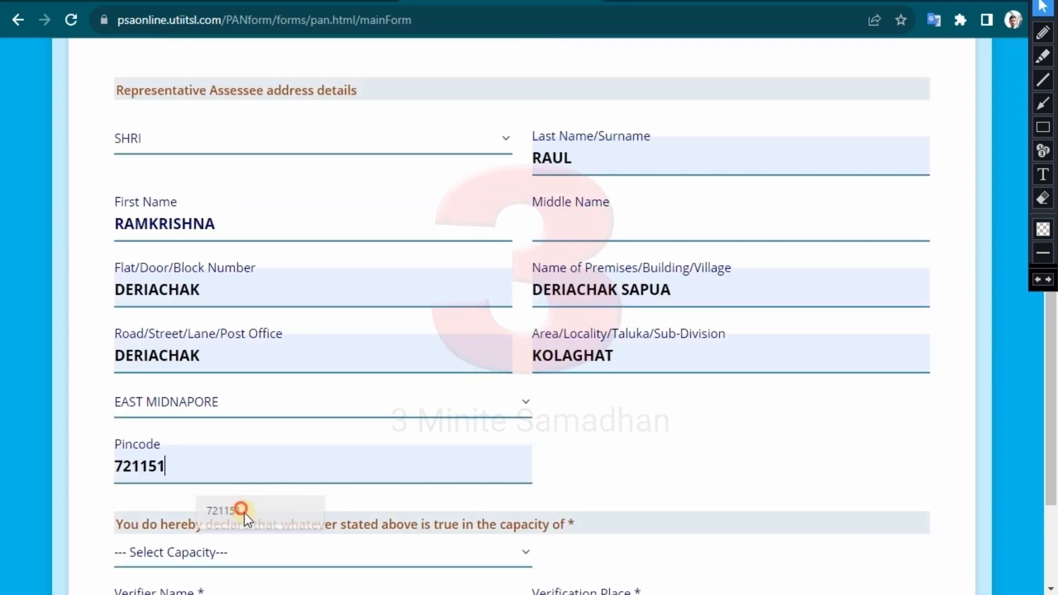
- Set the declaration capacity, fill the verification place from a suggestion, and continue to Documents Upload
scroll(244, 513, "down", 3)
left_click(307, 395)
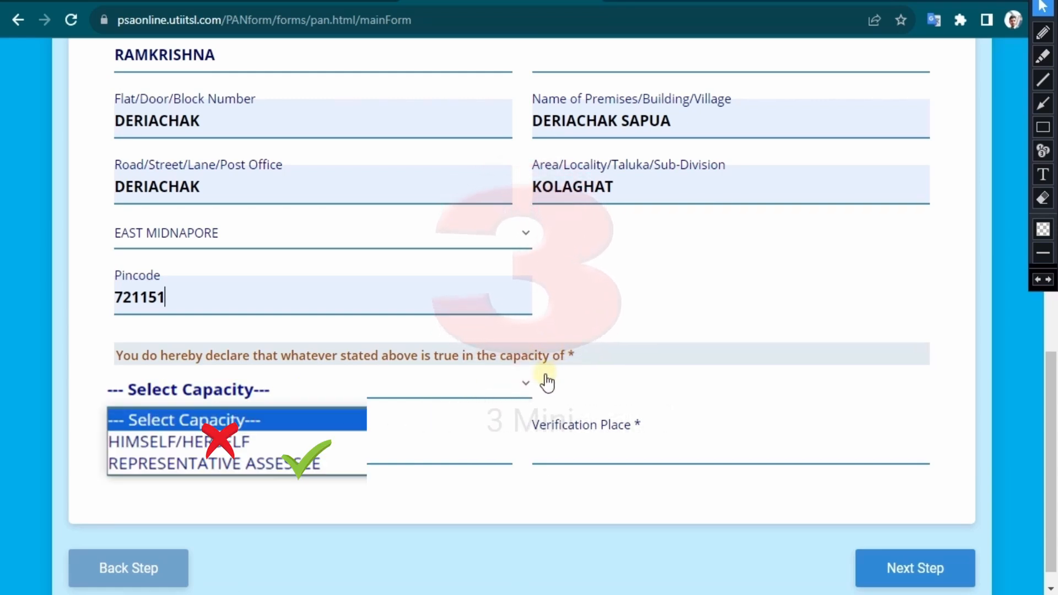
left_click(522, 388)
left_click(567, 452)
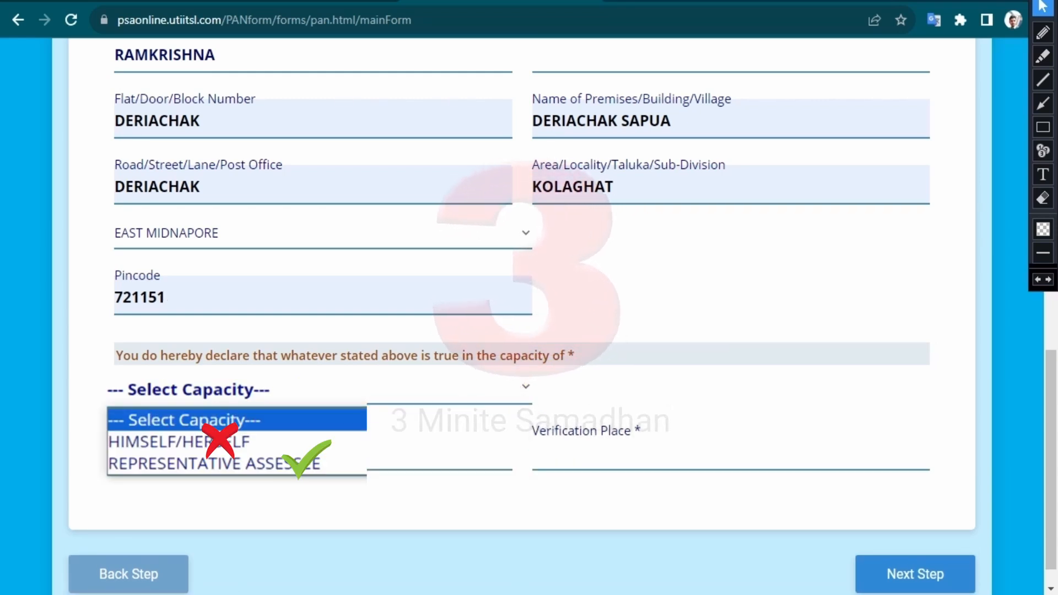
left_click(567, 456)
left_click(660, 501)
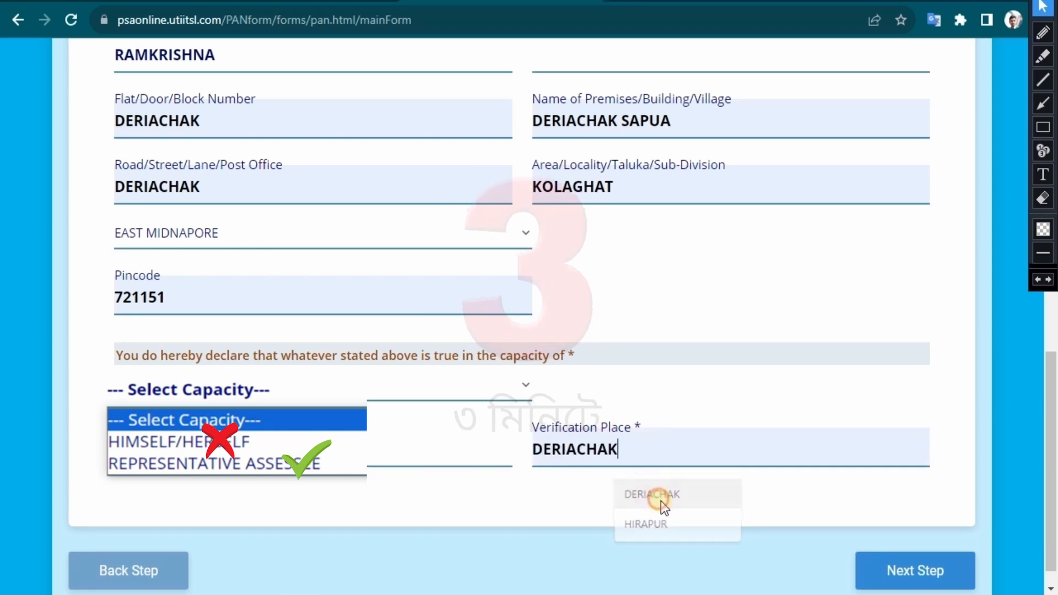
left_click(902, 570)
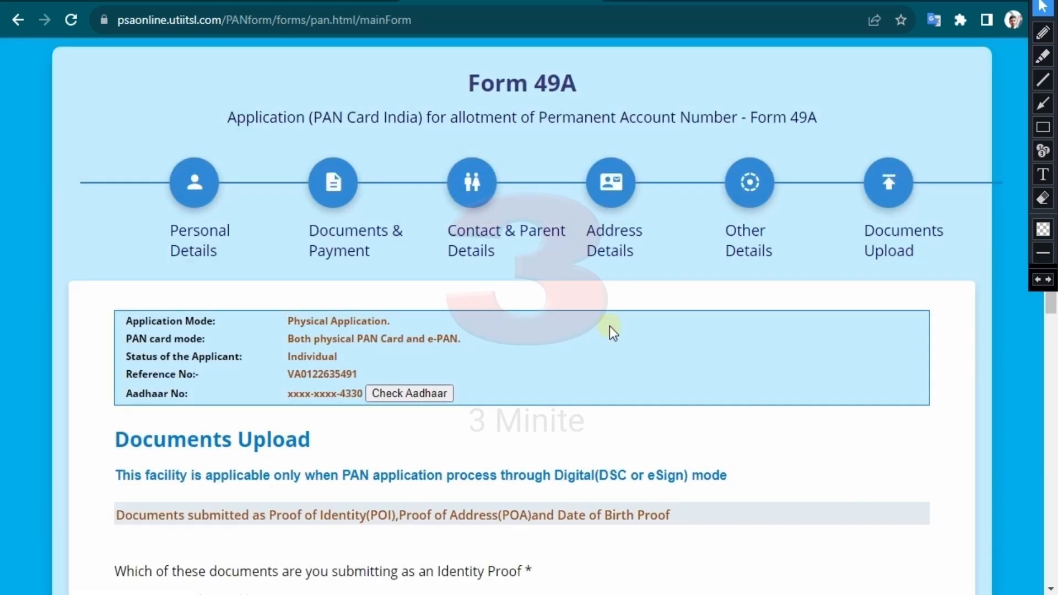
- Submit the Form 49A application and open New PAN(F49A) > Documents > Upload Document (F49)
scroll(610, 325, "down", 10)
left_click(900, 544)
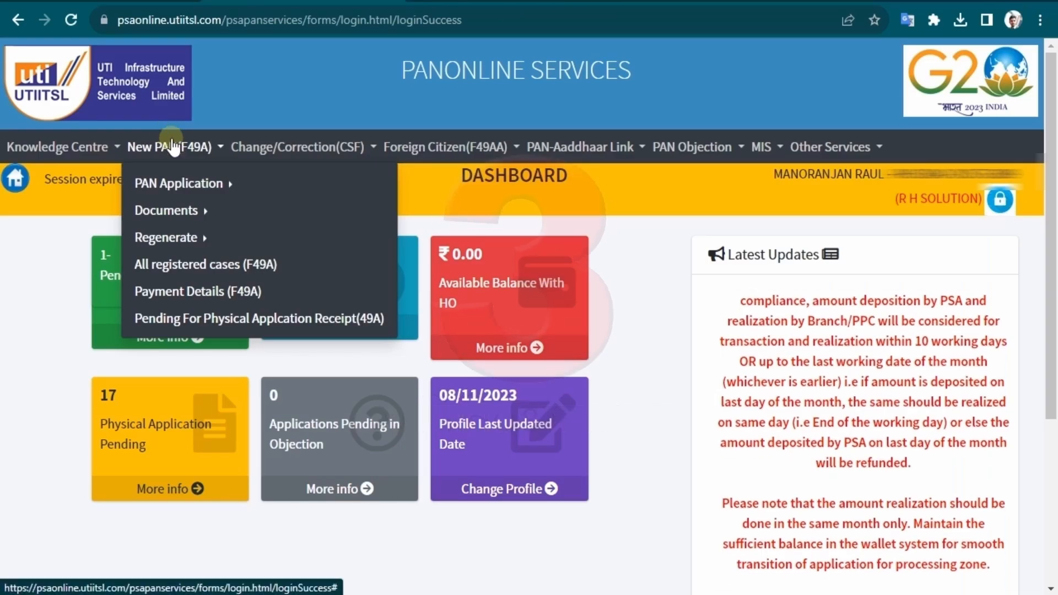
mouse_move(191, 219)
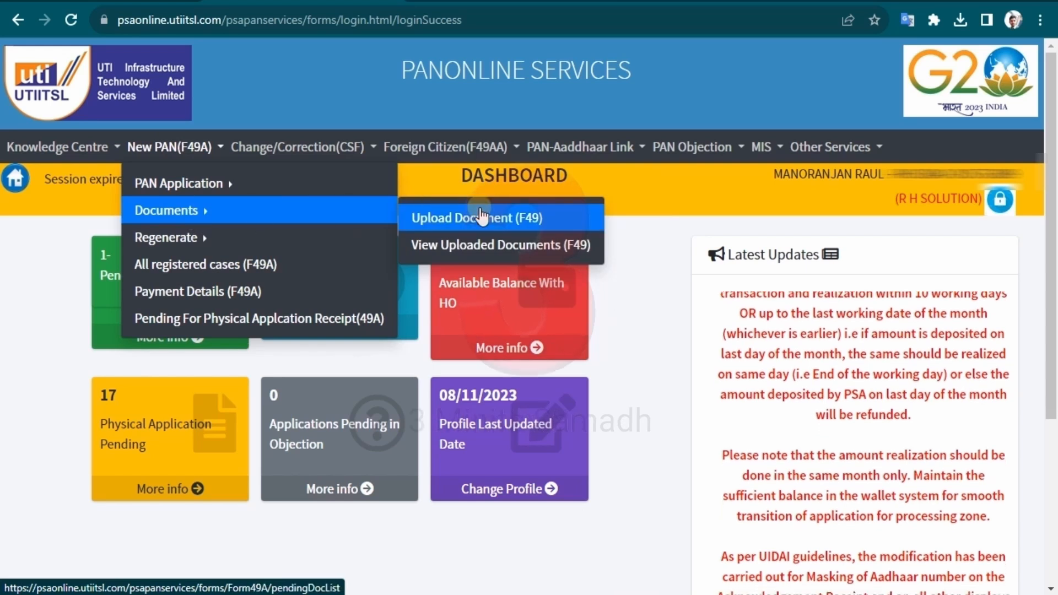
left_click(481, 214)
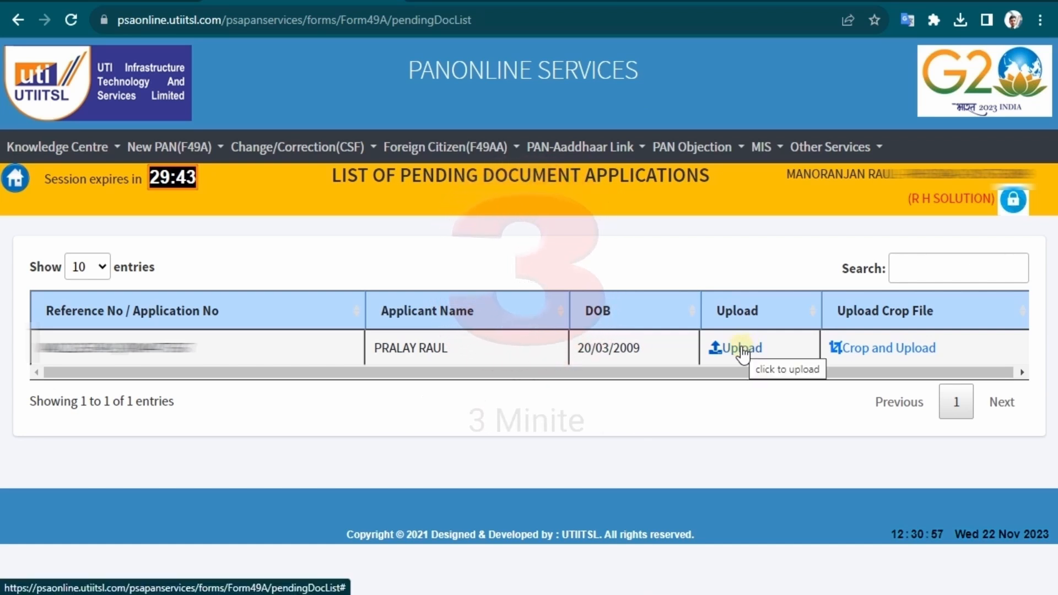
- Open Crop and Upload for the pending application and upload the applicant's PDF from Desktop
left_click(910, 352)
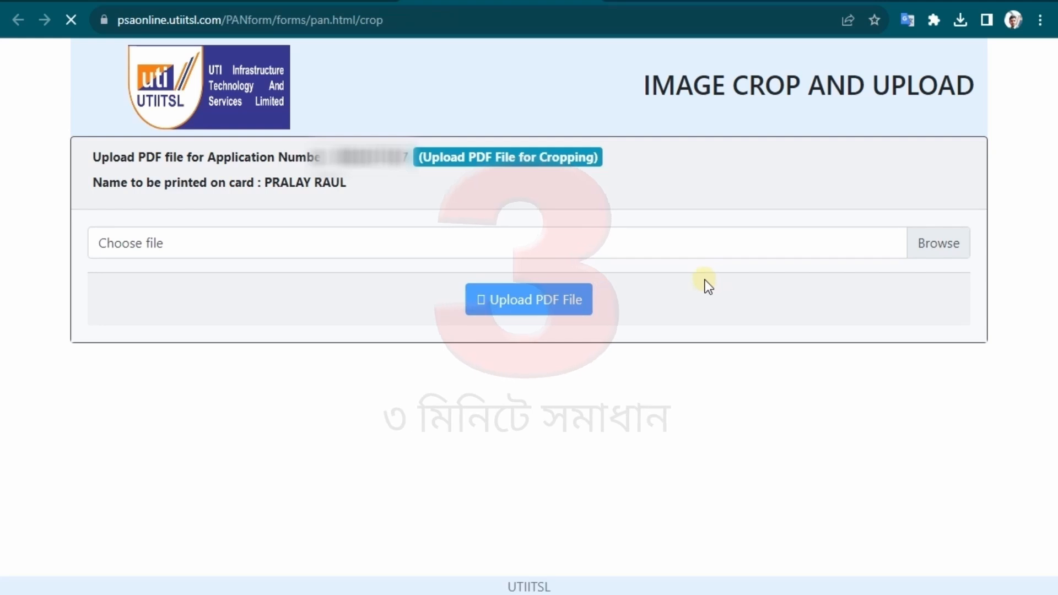
left_click(949, 245)
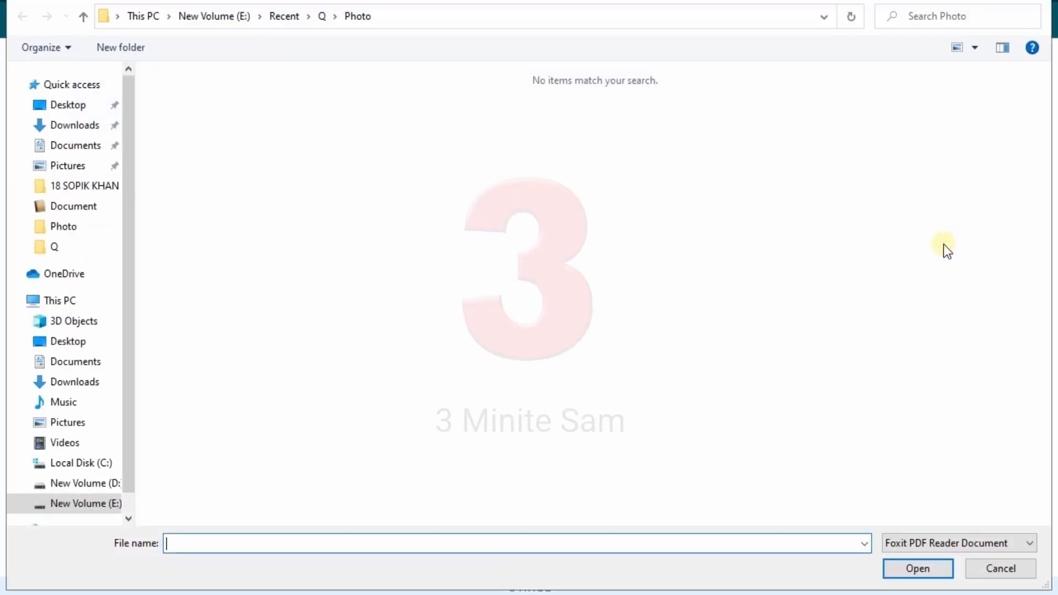
left_click(85, 115)
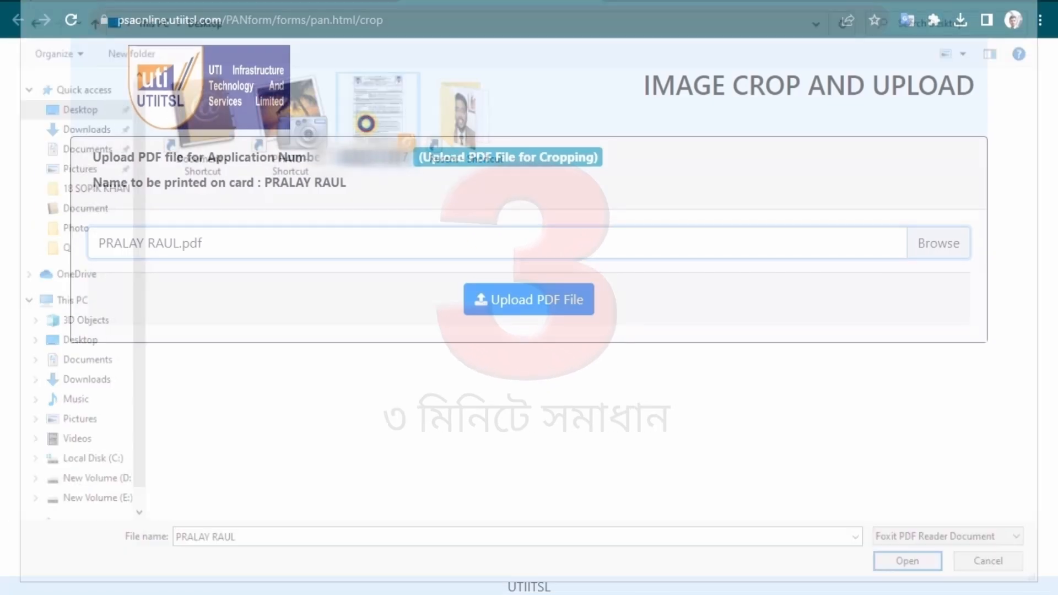
left_click(521, 306)
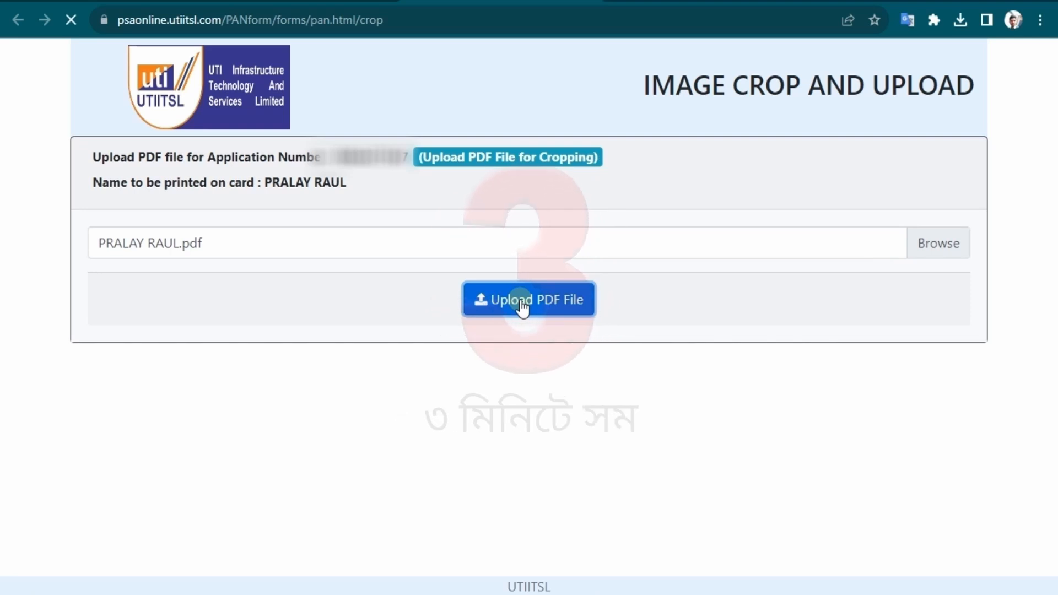
- Crop the handwritten signature from the uploaded page, drop it into the Signature box, and upload it
scroll(627, 254, "down", 2)
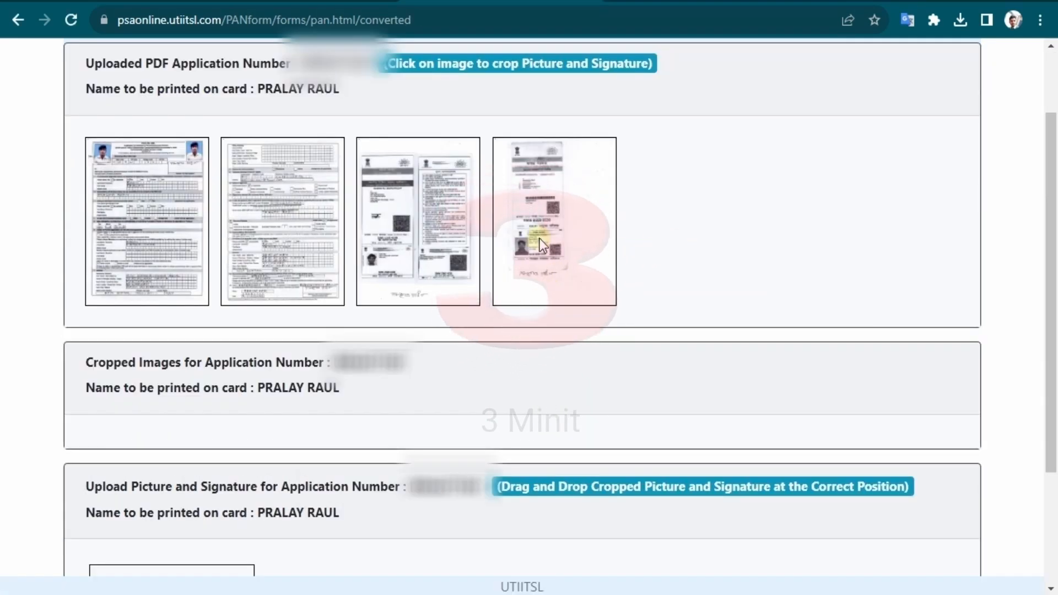
scroll(656, 330, "down", 12)
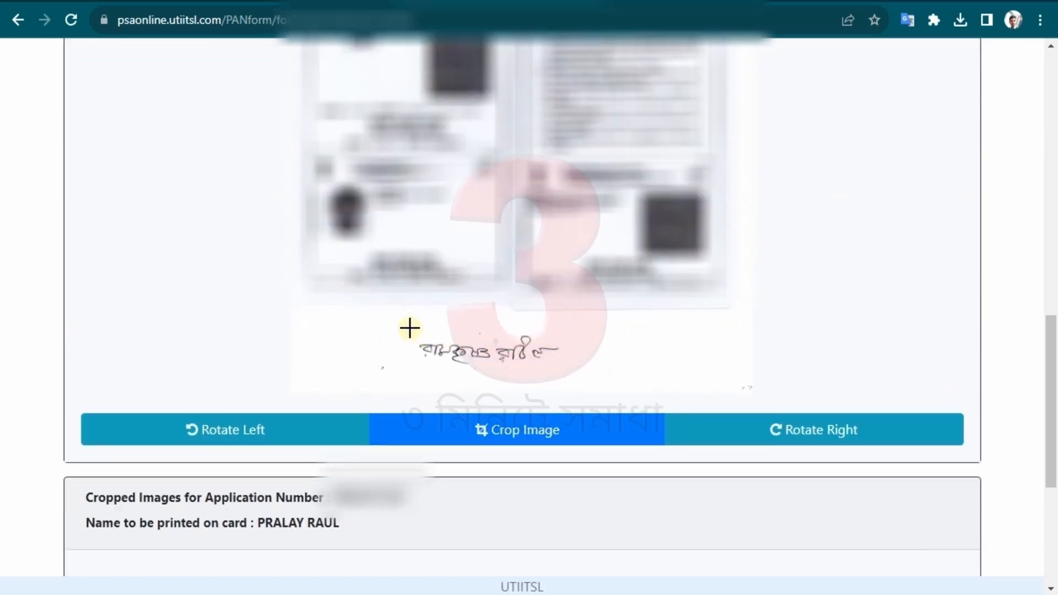
left_click_drag(410, 326, 443, 353)
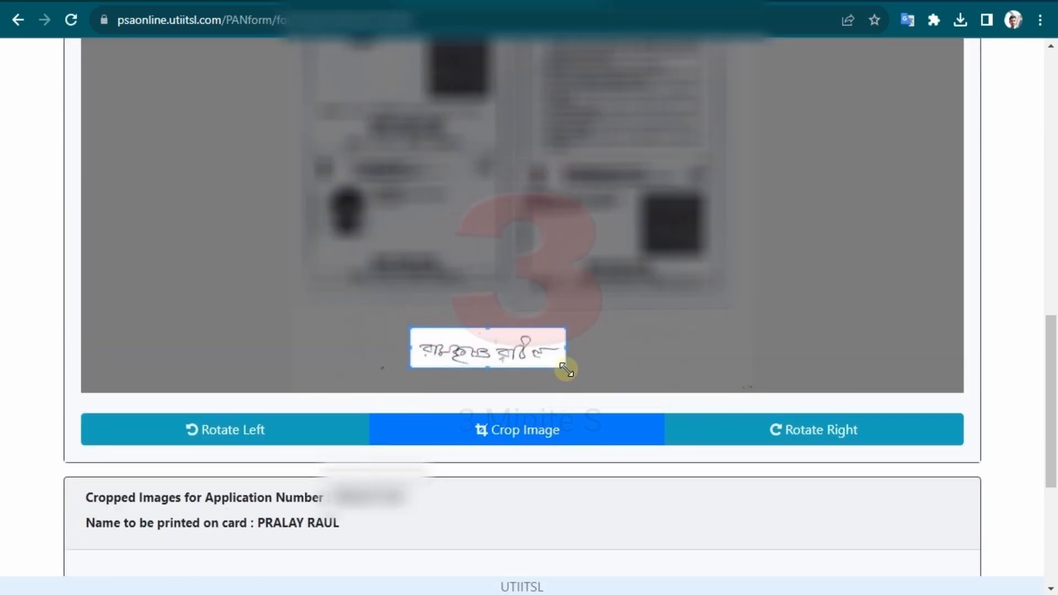
left_click(524, 436)
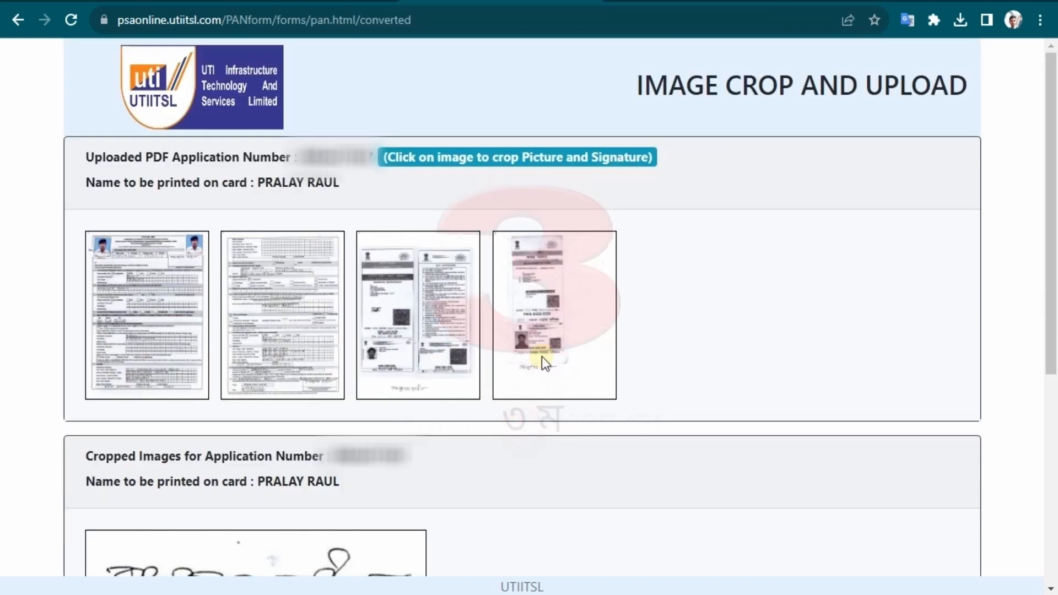
scroll(546, 364, "down", 5)
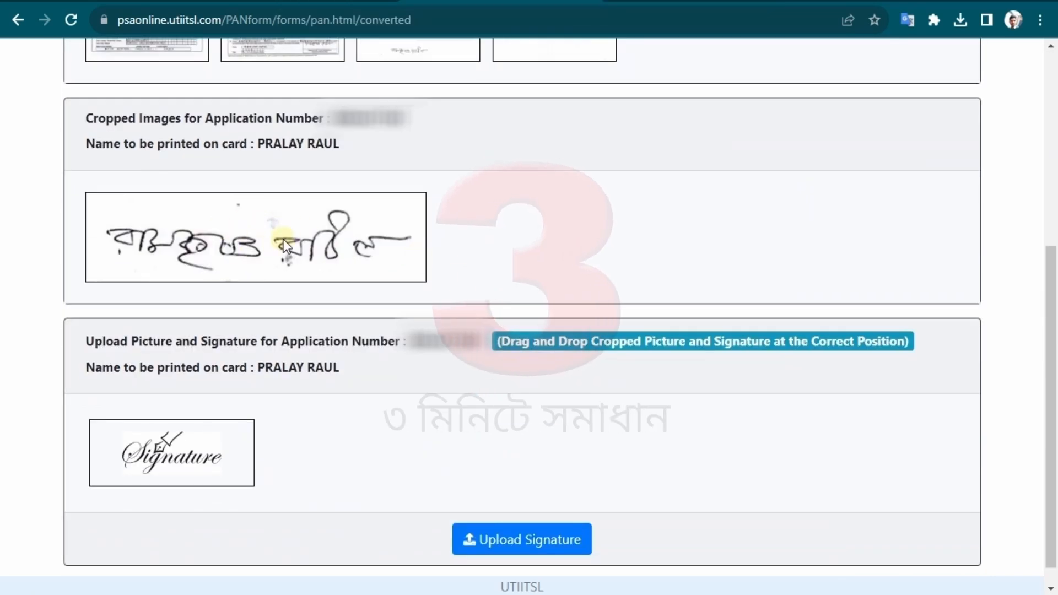
mouse_move(283, 239)
left_mouse_down()
mouse_move(253, 338)
mouse_move(189, 454)
left_mouse_up()
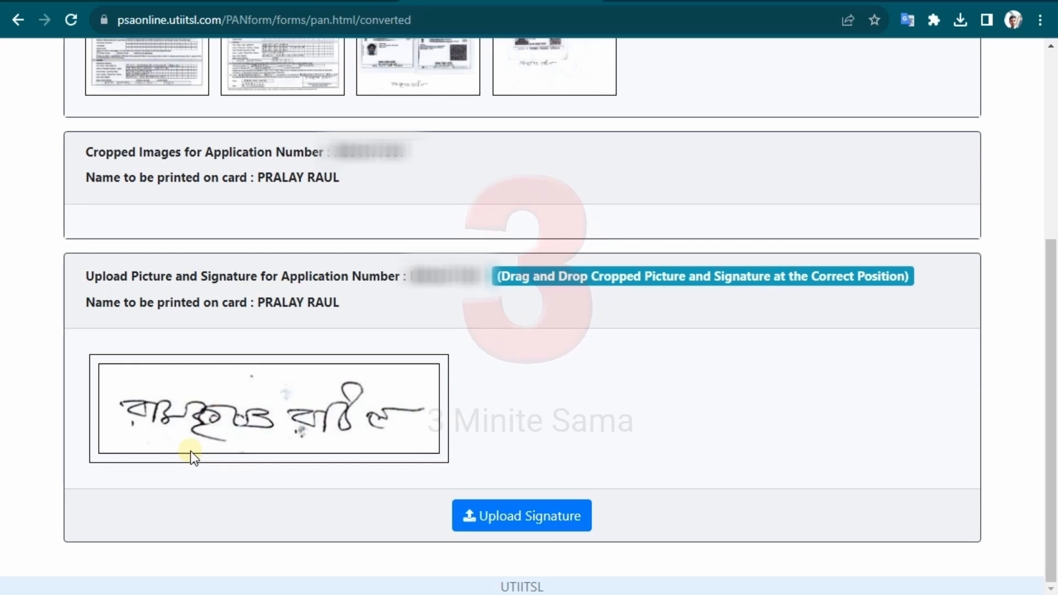
left_click(525, 532)
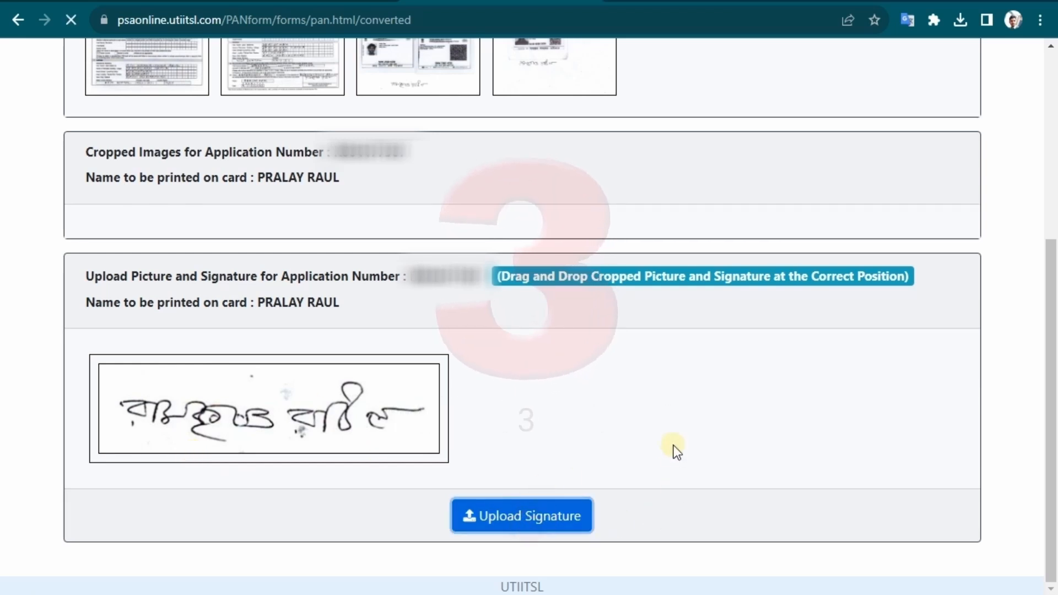